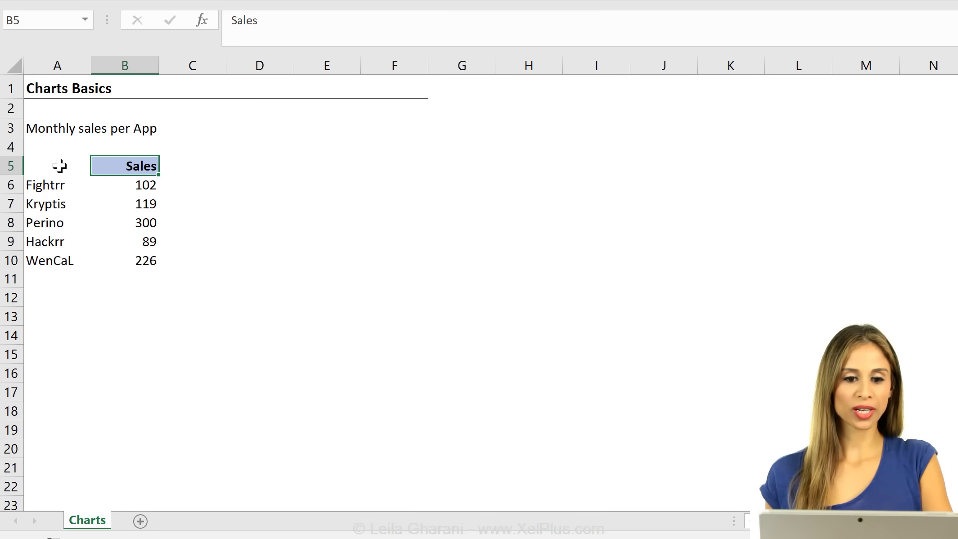
Step: Insert the recommended Clustered Bar chart for the sales data in A5:B10
drag(59, 166, 126, 271)
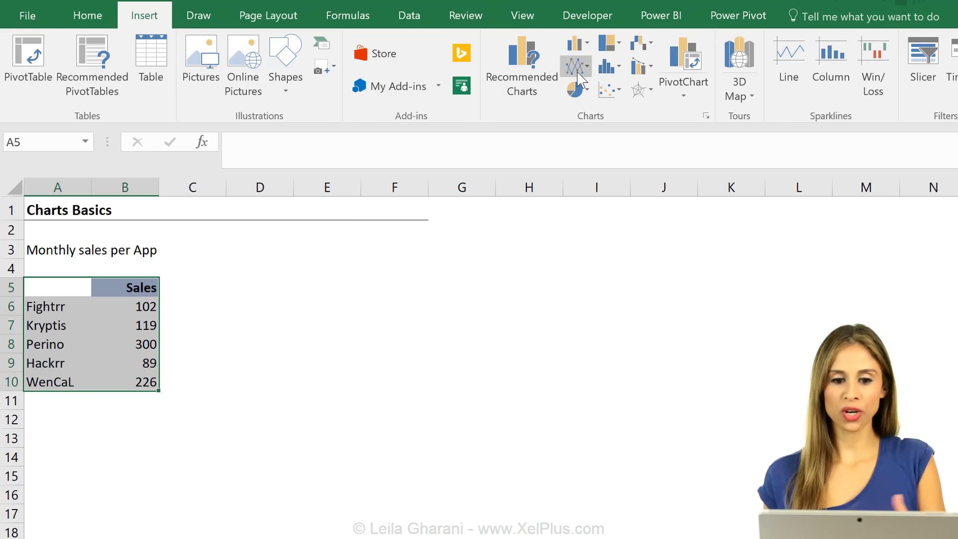
click(523, 70)
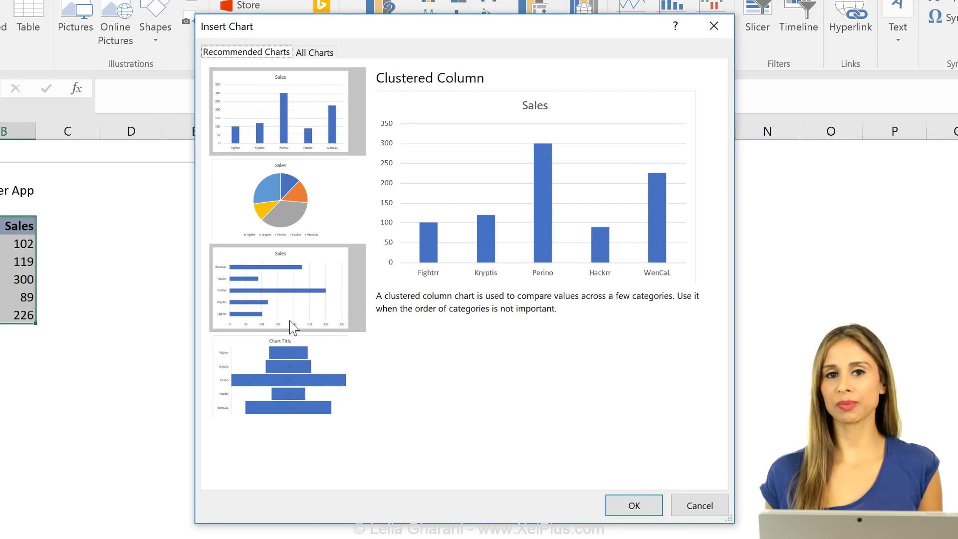
click(270, 285)
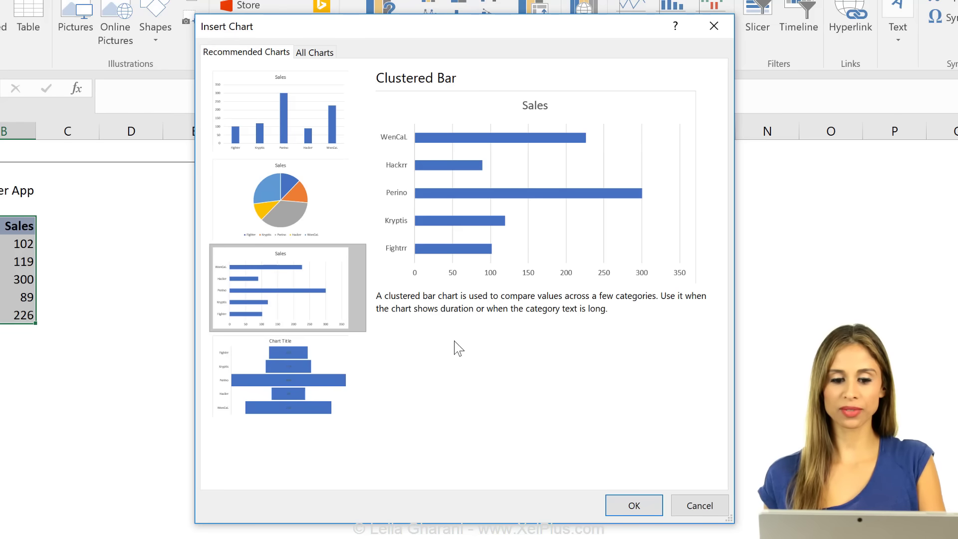
click(634, 505)
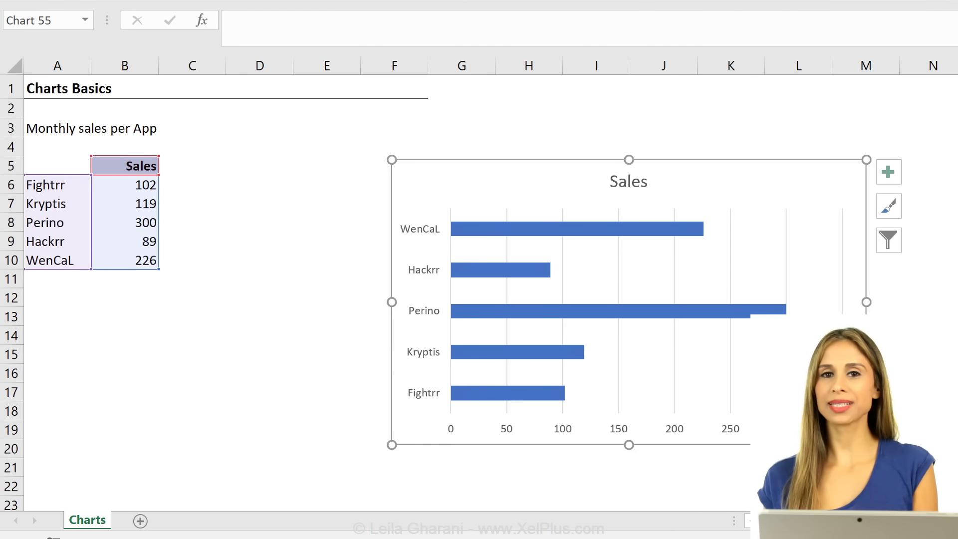
Step: Insert a blank 2-D Clustered Column chart from the empty cell D6, without selecting any source data
click(268, 185)
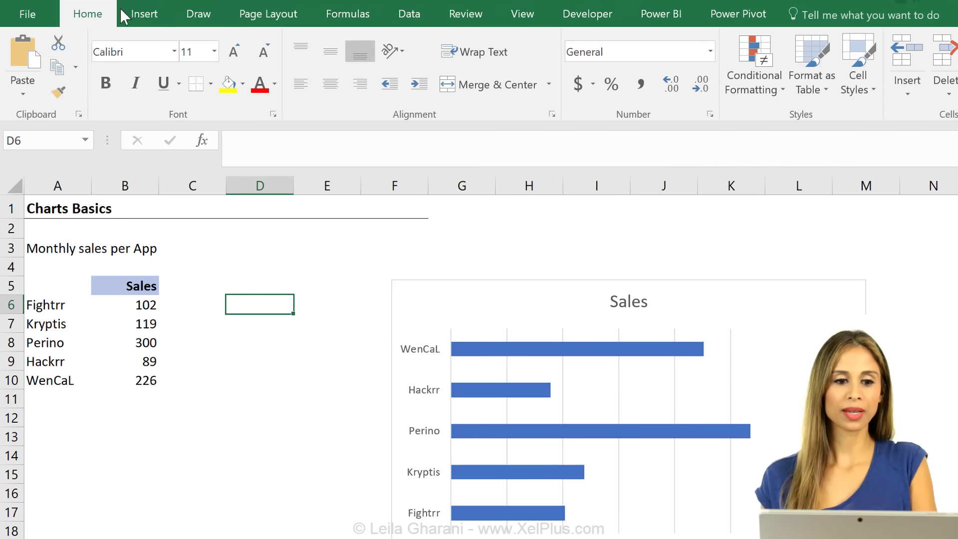
click(145, 18)
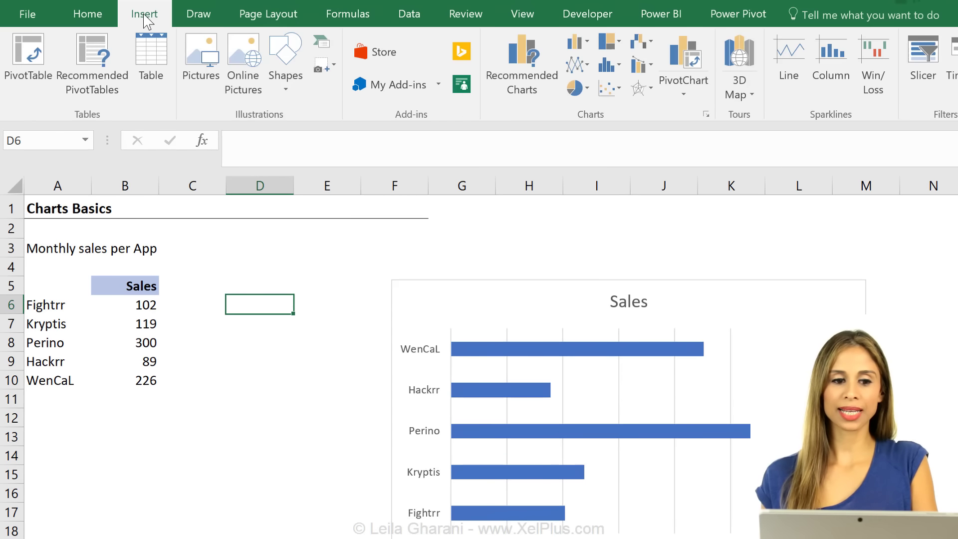
click(576, 41)
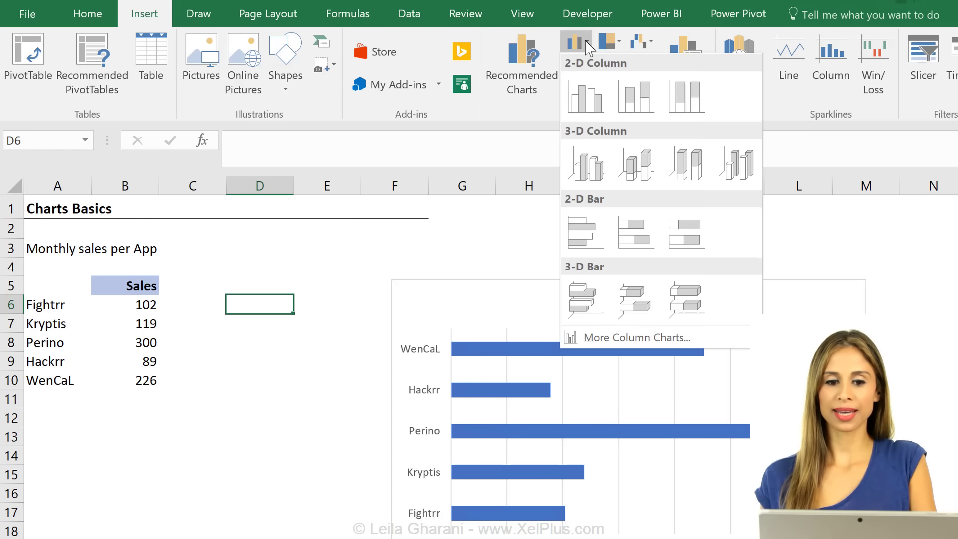
click(592, 105)
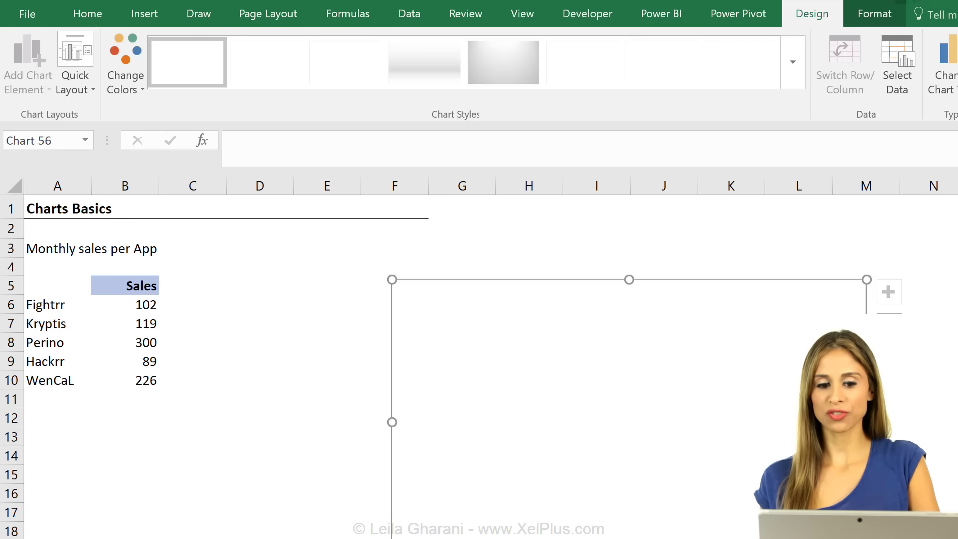
Step: Move the blank chart down to uncover the bar chart beneath it, and put it back in place
drag(554, 294, 551, 342)
click(533, 280)
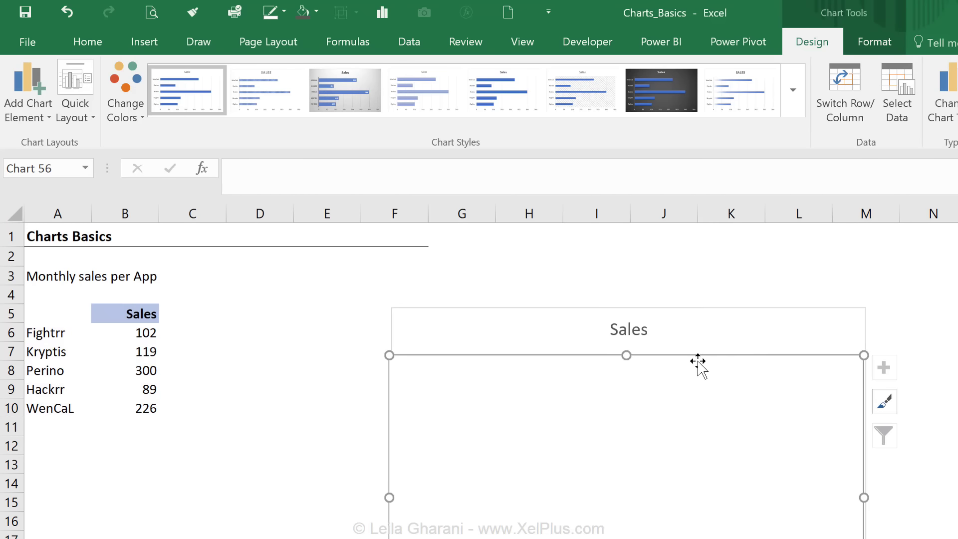
drag(692, 310, 696, 312)
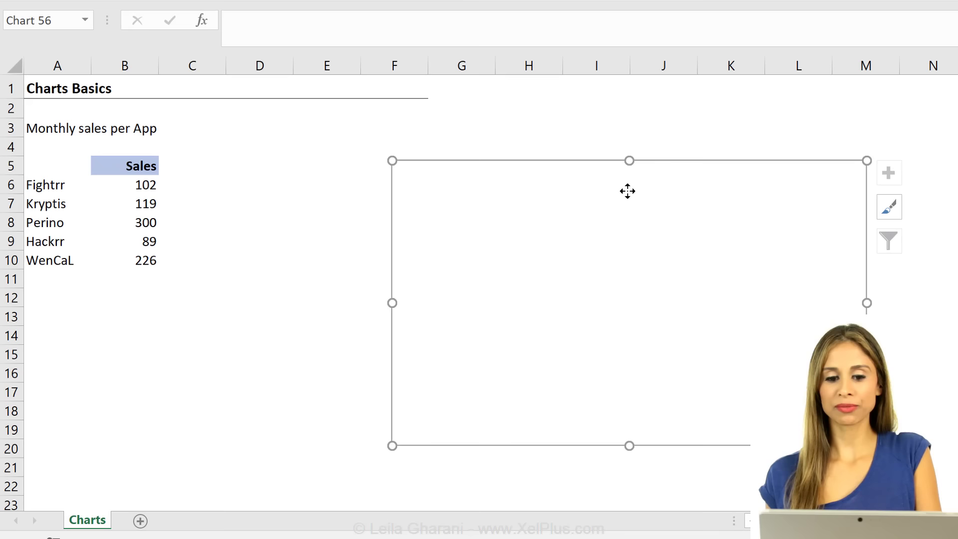
Step: Add a data series to the blank chart, taking its name from B5 and its values from B6:B10
right_click(628, 191)
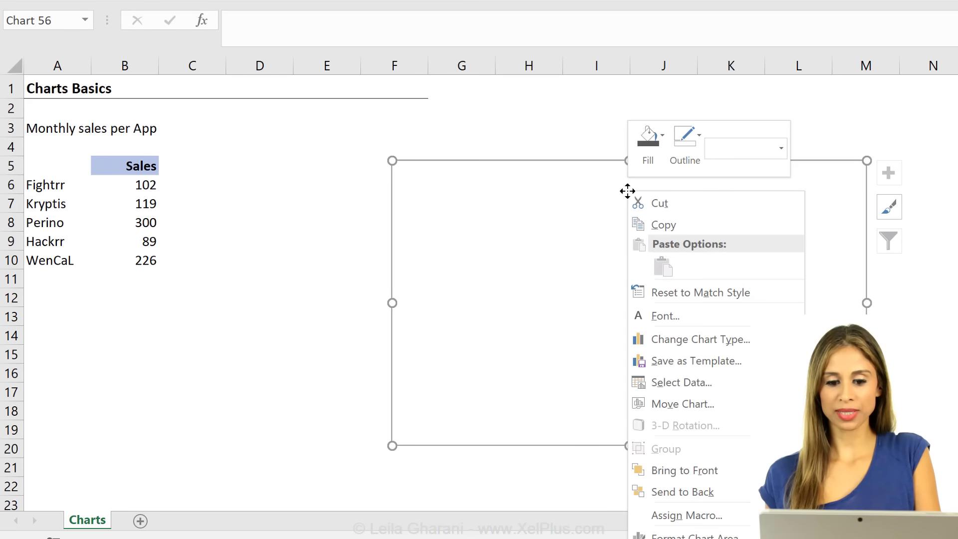
click(680, 384)
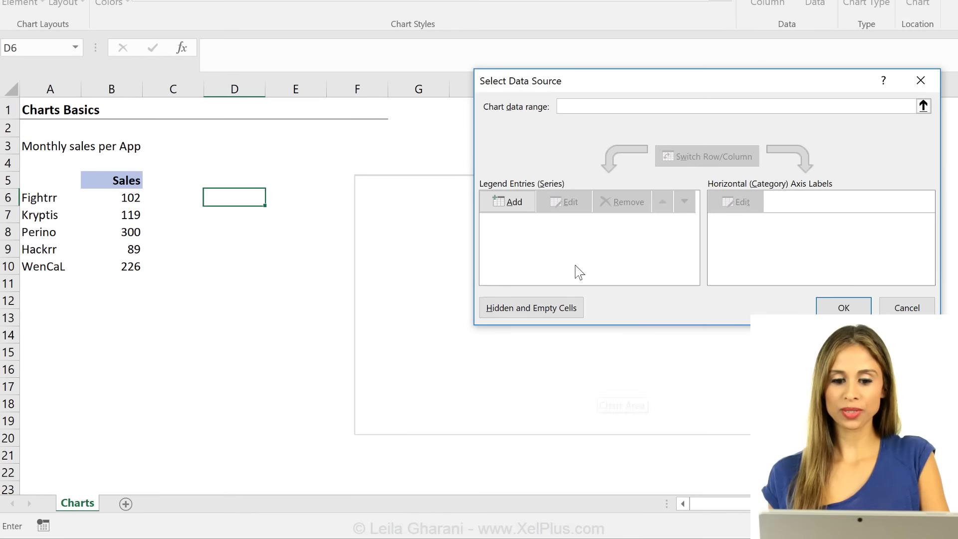
click(509, 202)
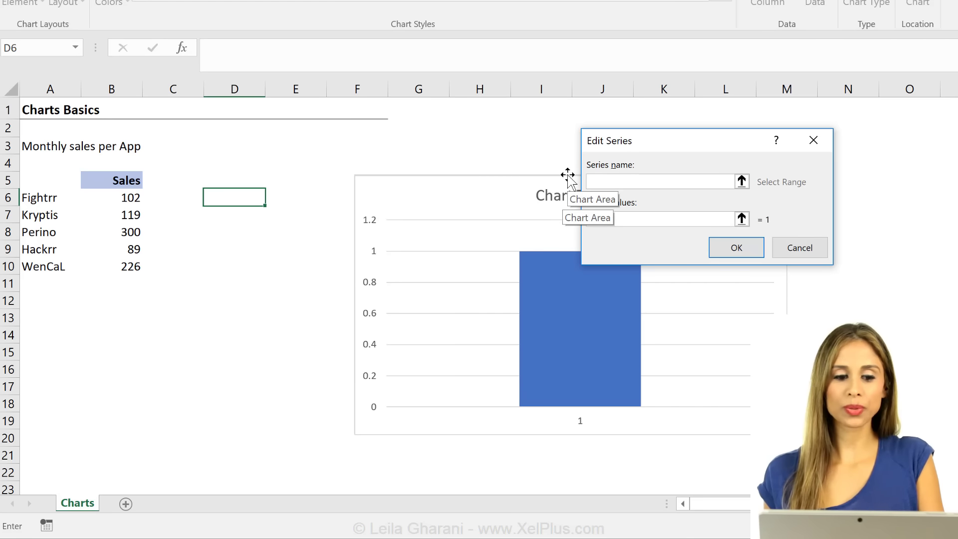
click(122, 178)
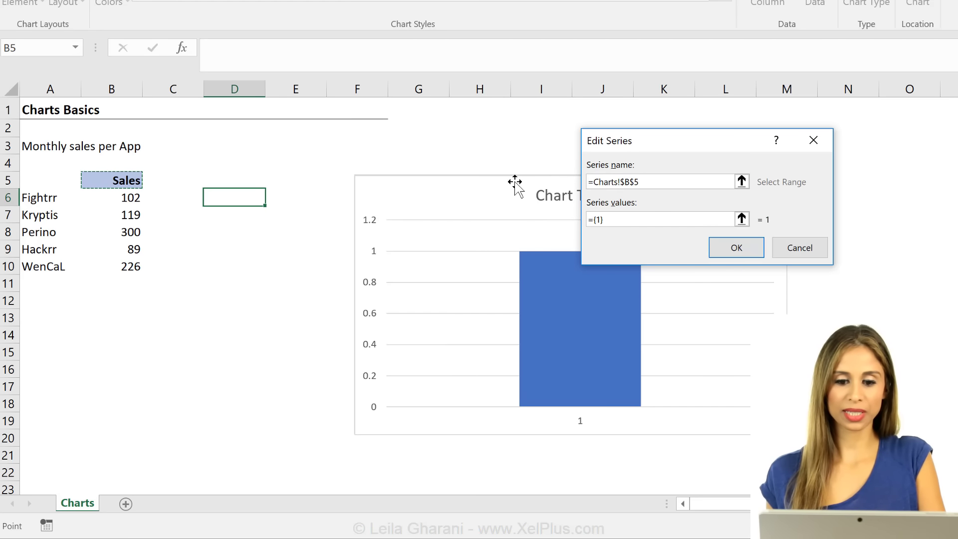
drag(631, 219, 567, 225)
key(BackSpace)
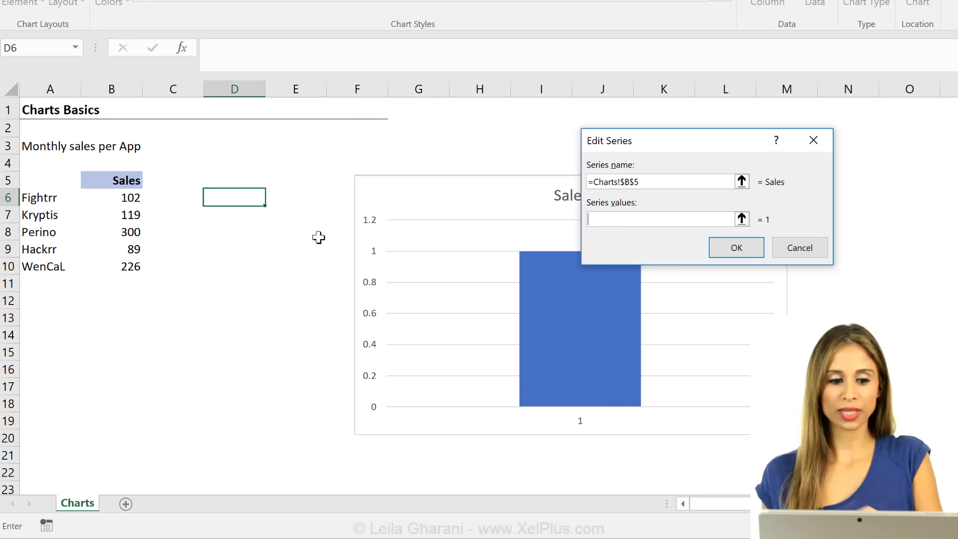
drag(122, 198, 120, 268)
click(738, 247)
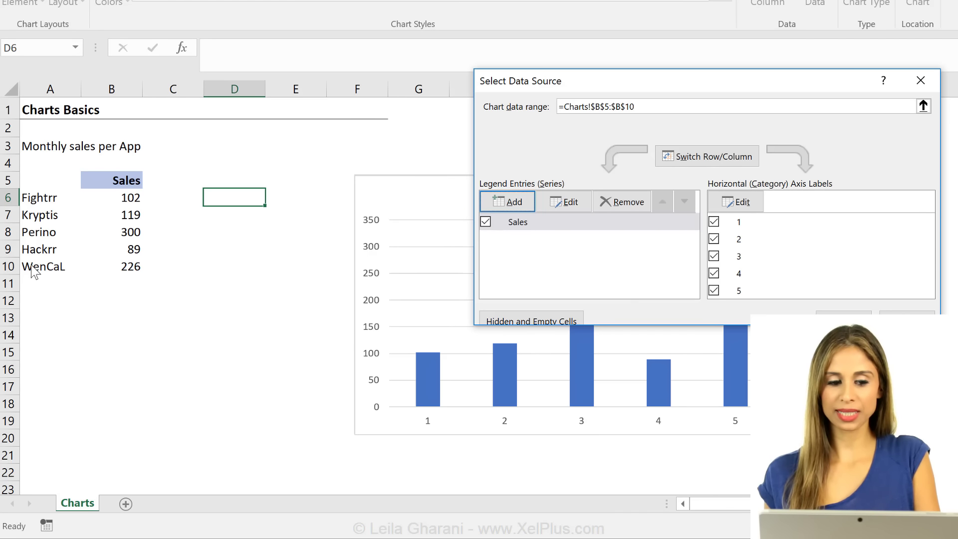
Step: Set the chart's horizontal axis labels to the app names in A6:A10
click(739, 202)
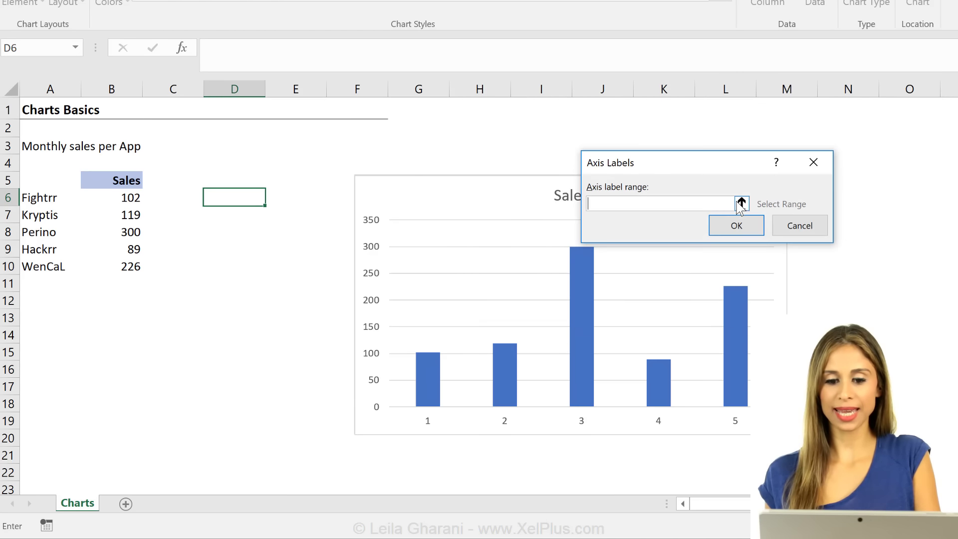
drag(55, 200, 39, 265)
click(739, 230)
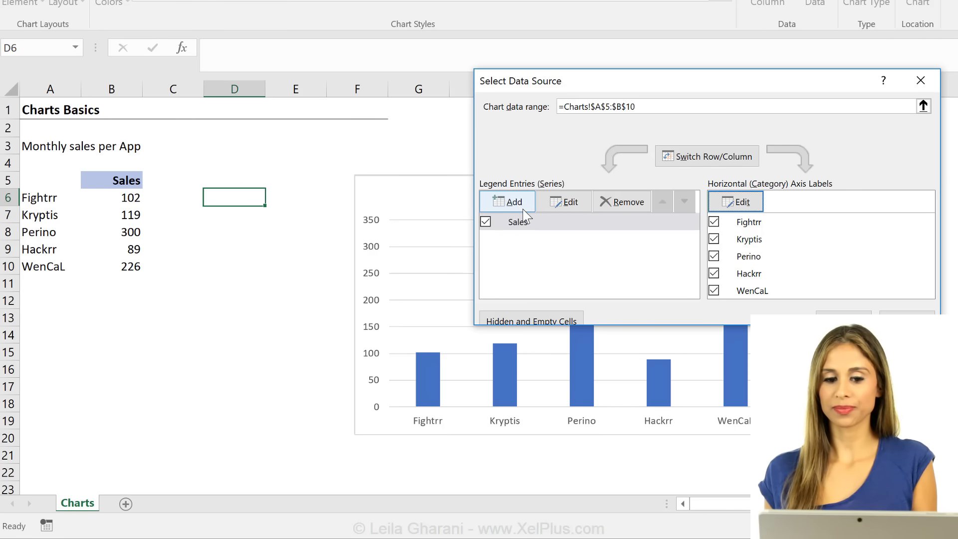
Step: Remove the Sales series from the chart and set the whole chart data range to A5:B10 instead
click(543, 225)
click(608, 208)
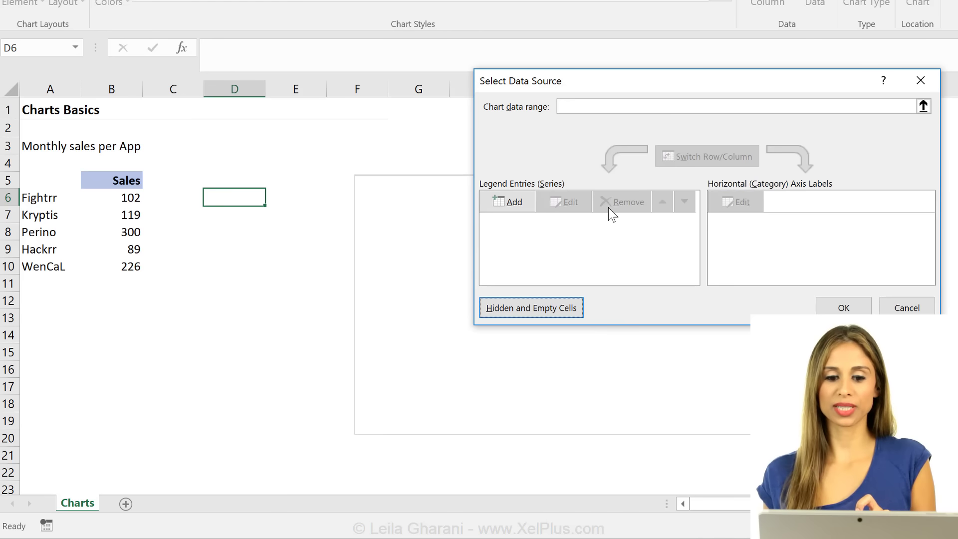
click(577, 106)
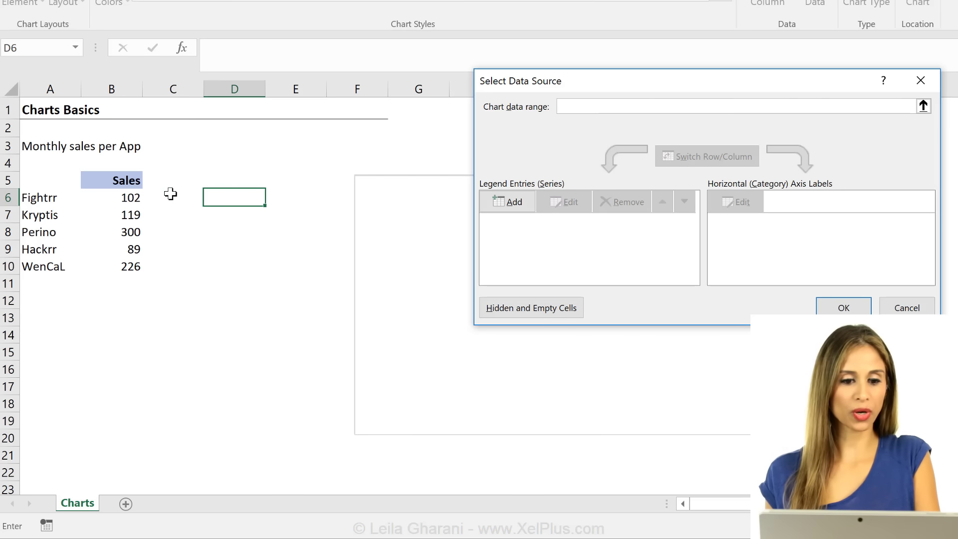
drag(51, 182, 113, 272)
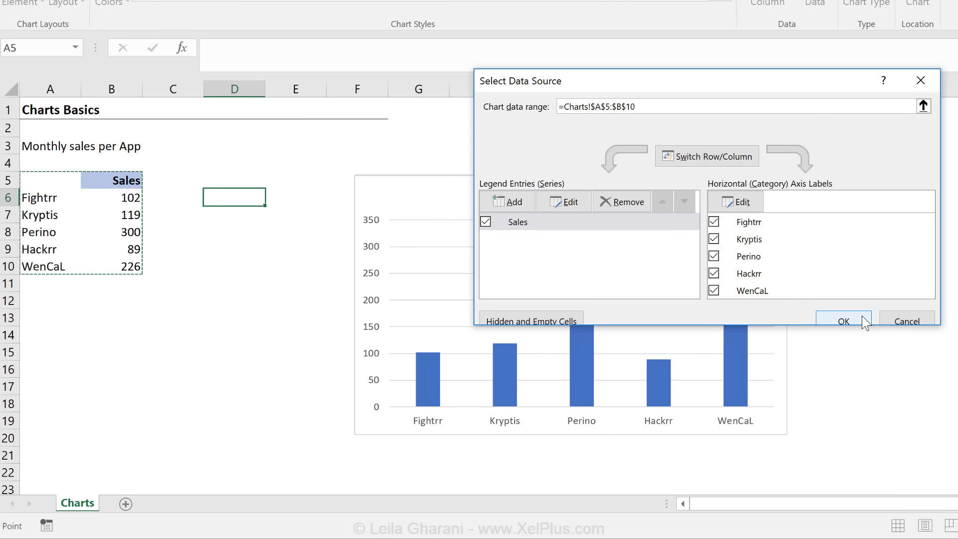
click(843, 321)
click(298, 250)
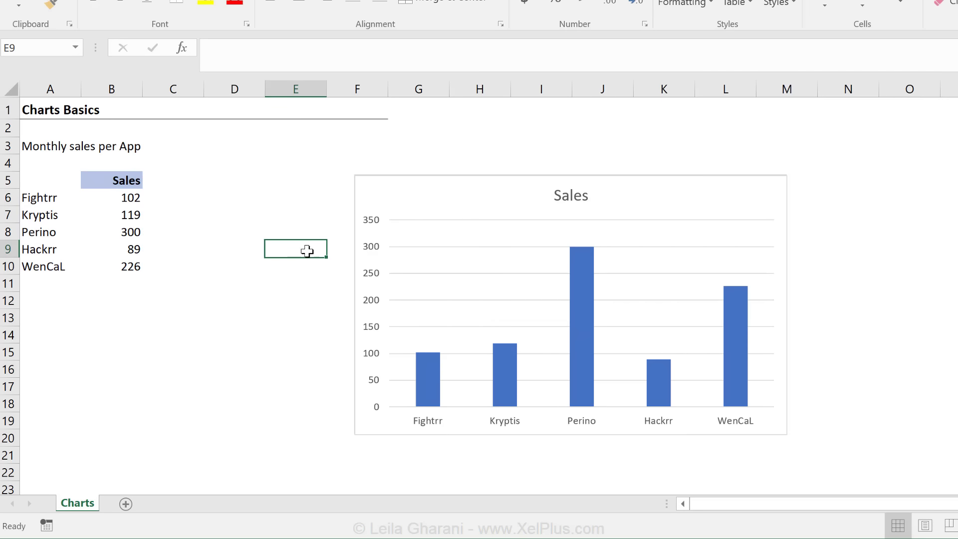
Step: Delete both the column chart and the bar chart beneath it from the sheet
click(396, 196)
key(Delete)
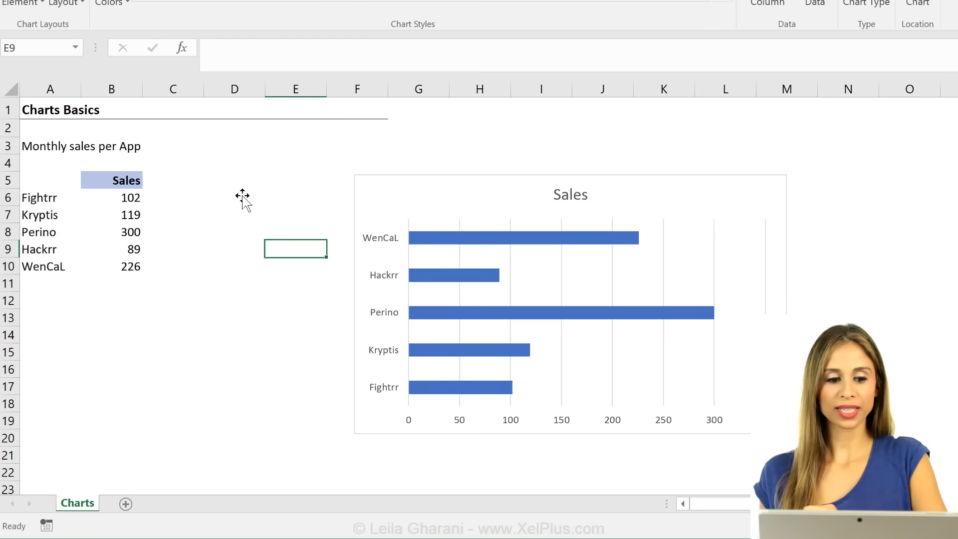
click(459, 181)
key(Delete)
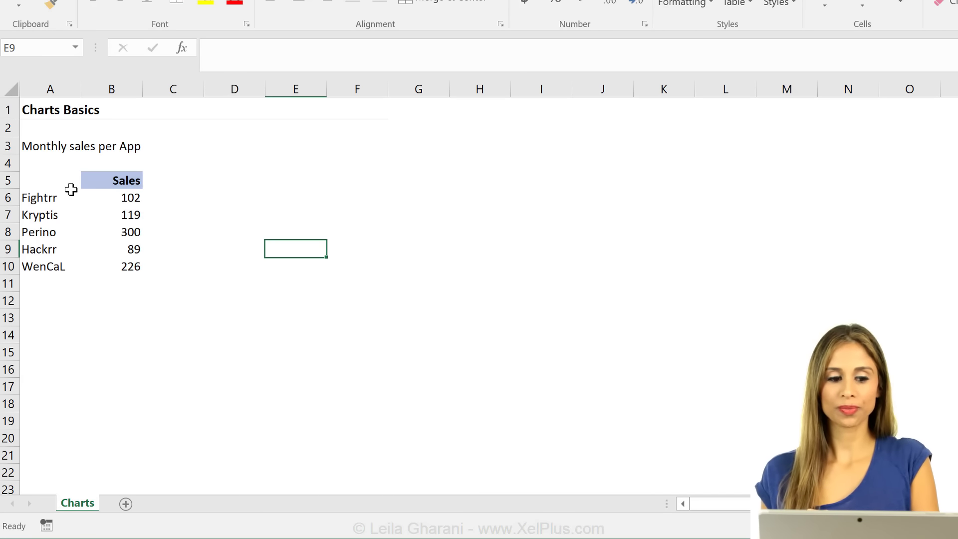
Step: Insert a chart of the default type from the sales data in A5:B10
drag(70, 188, 119, 266)
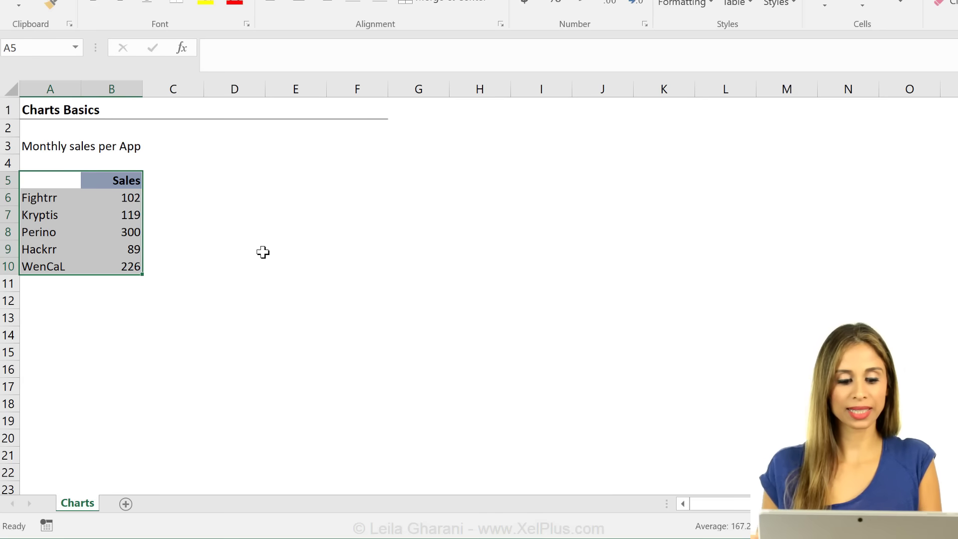
key(alt+F1)
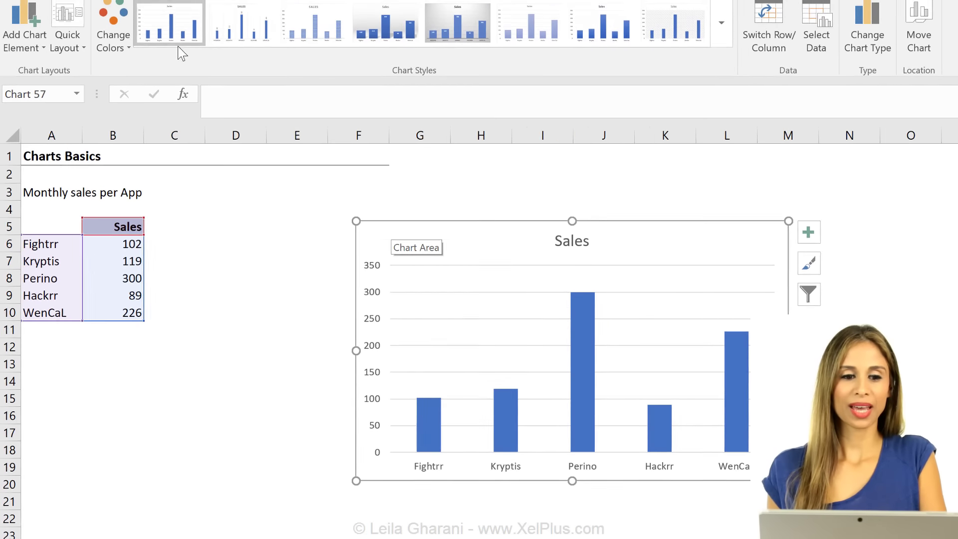
Step: Set the basic Line chart as the default chart type
click(131, 15)
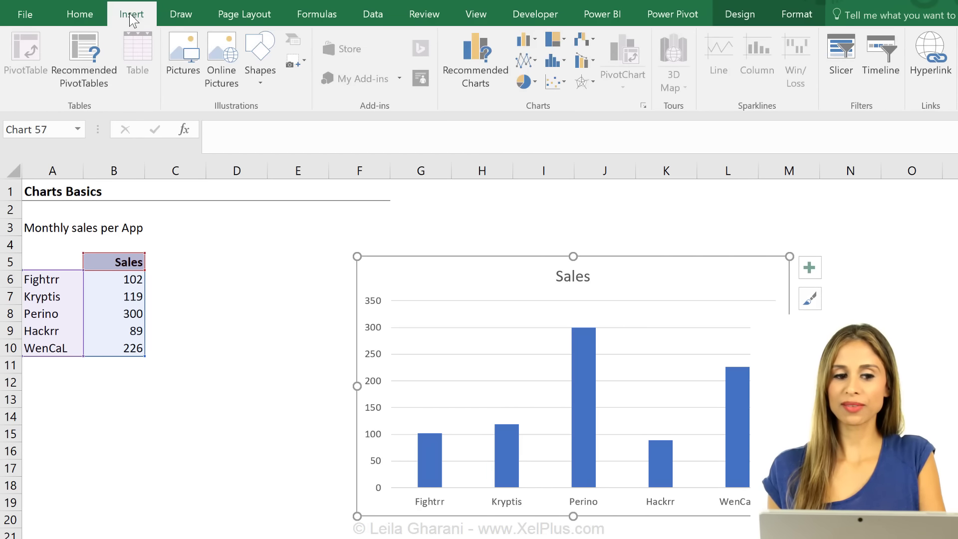
click(644, 106)
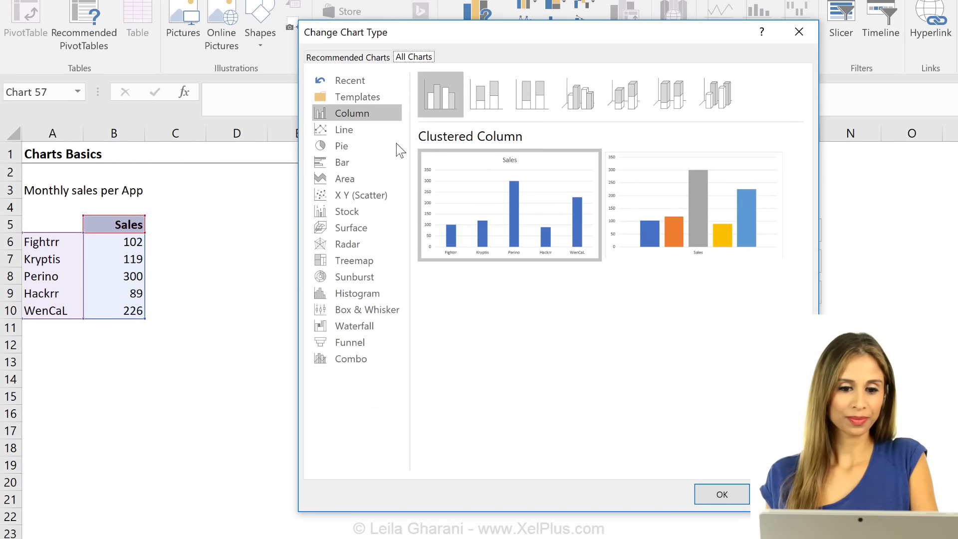
click(362, 133)
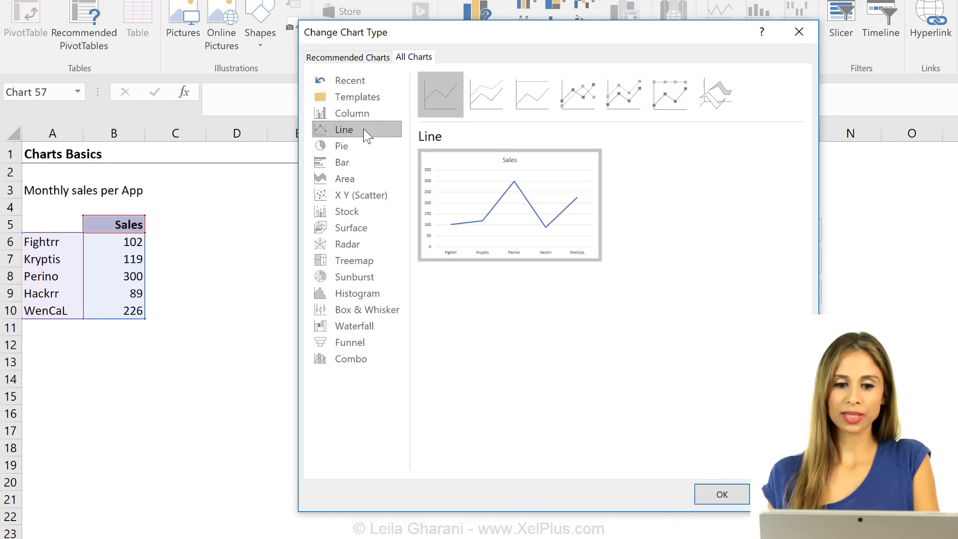
right_click(443, 106)
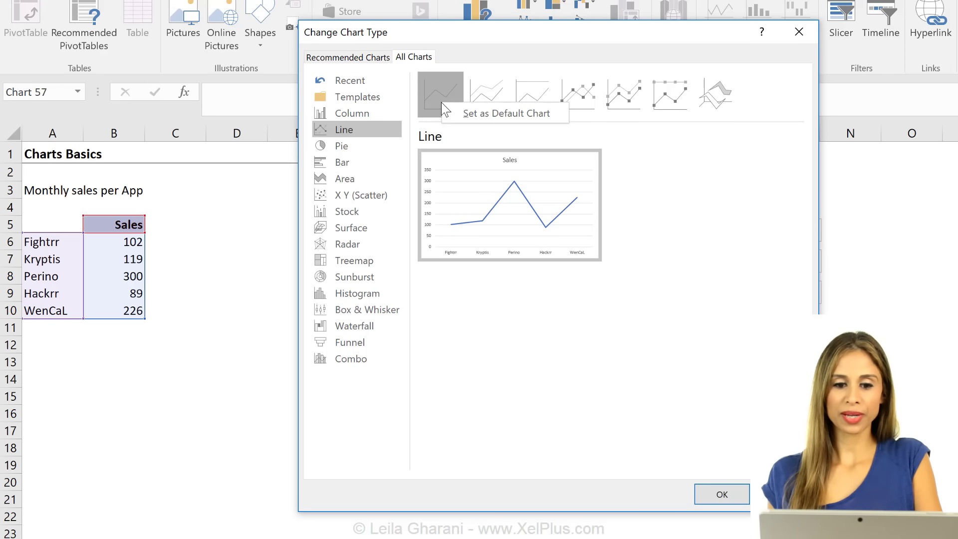
click(463, 114)
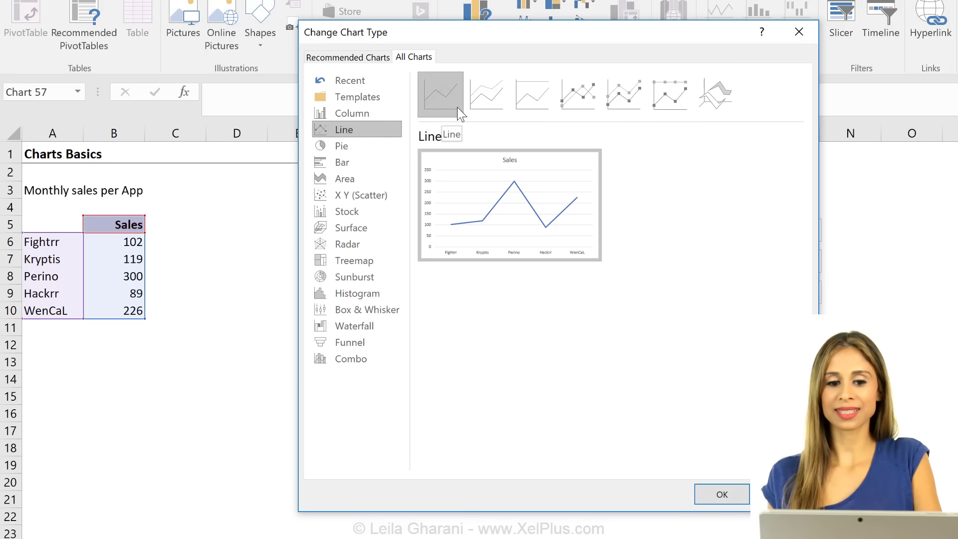
click(768, 484)
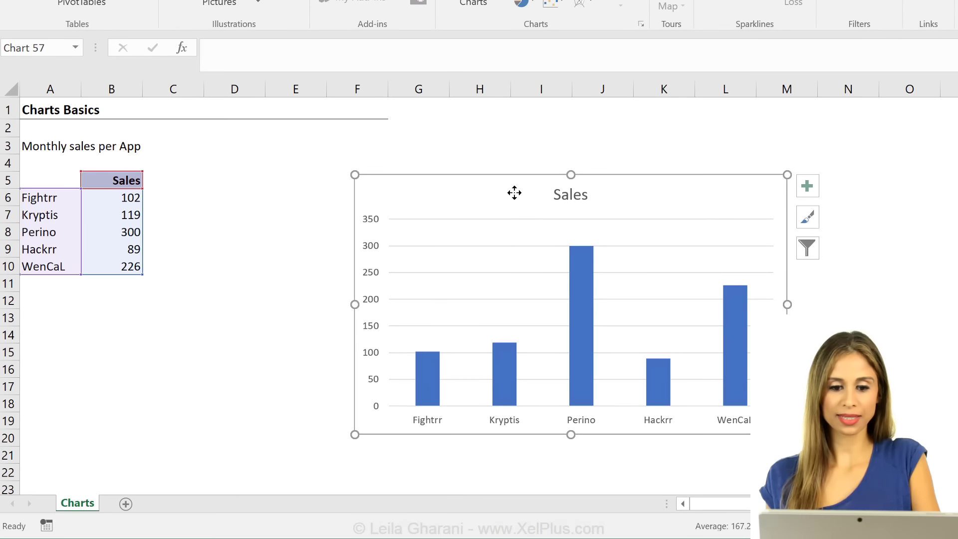
Step: Delete the column chart and insert a new chart of the default type from A5:B10
key(Delete)
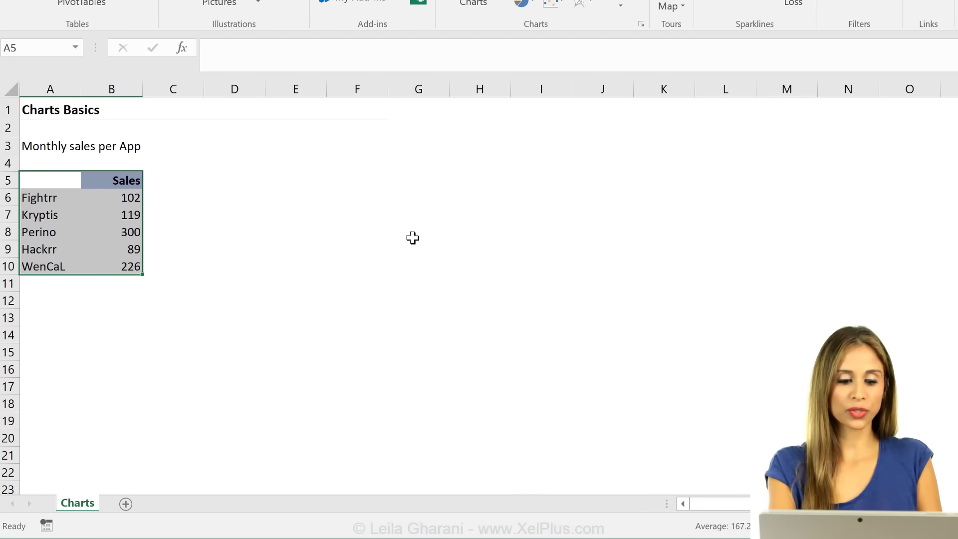
key(alt+F1)
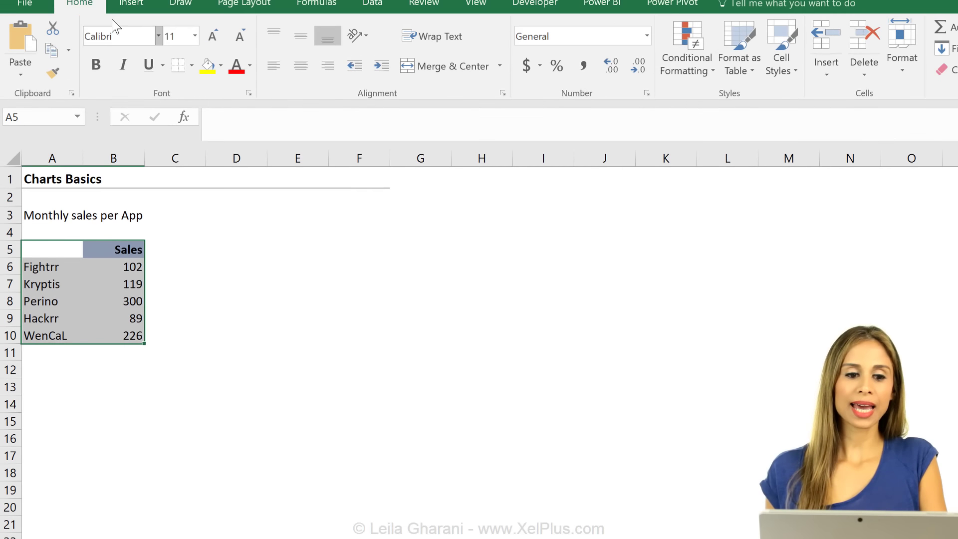
Step: Insert a 2-D clustered bar chart from the sales data in A5:B10 and move it closer to the table
click(123, 7)
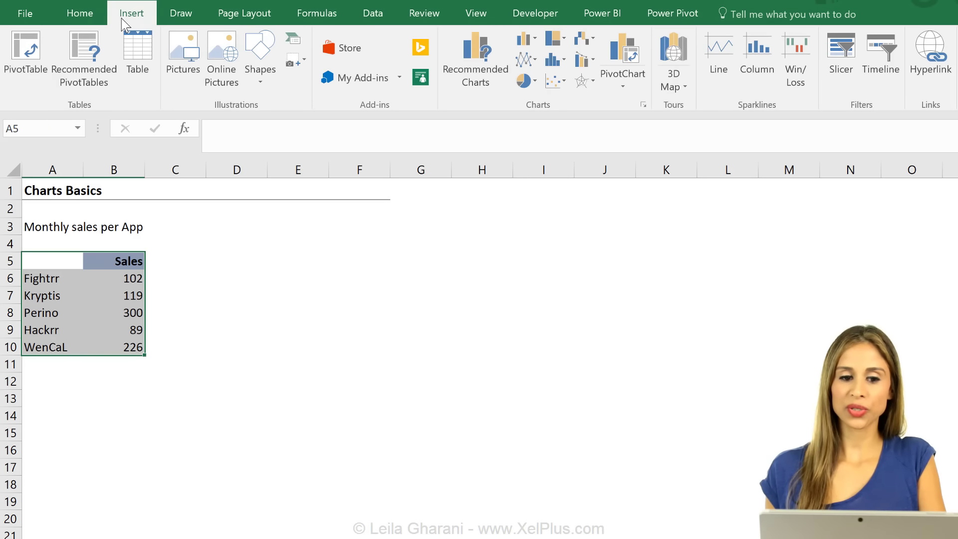
click(528, 37)
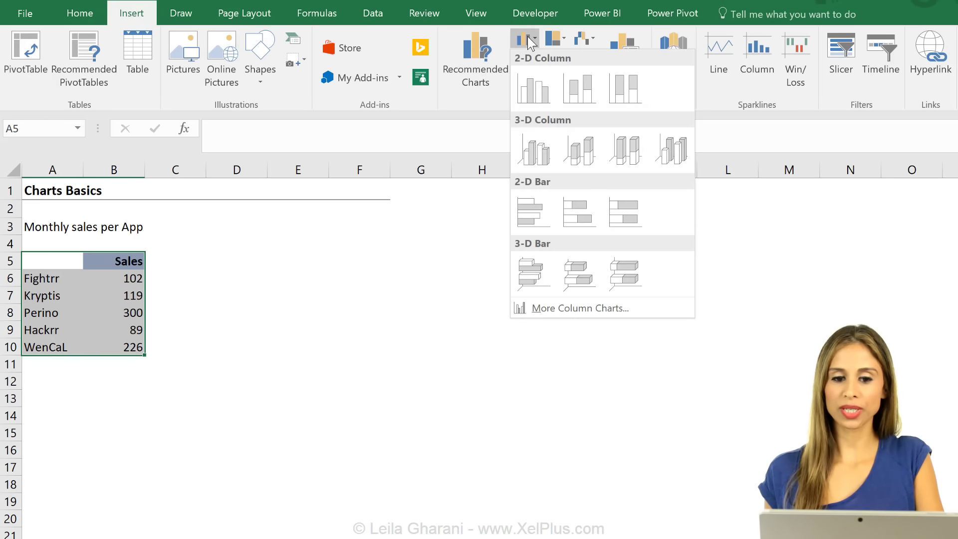
click(538, 219)
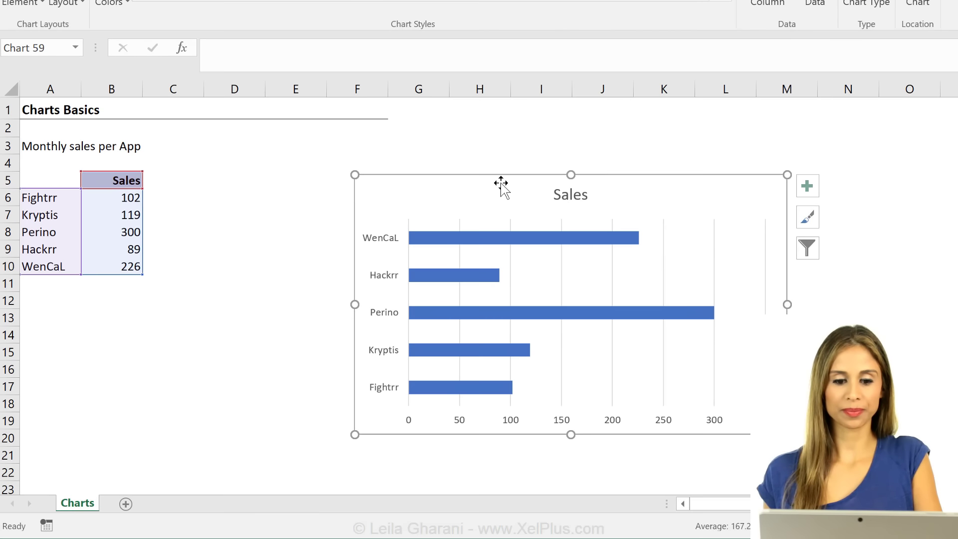
drag(423, 160, 409, 152)
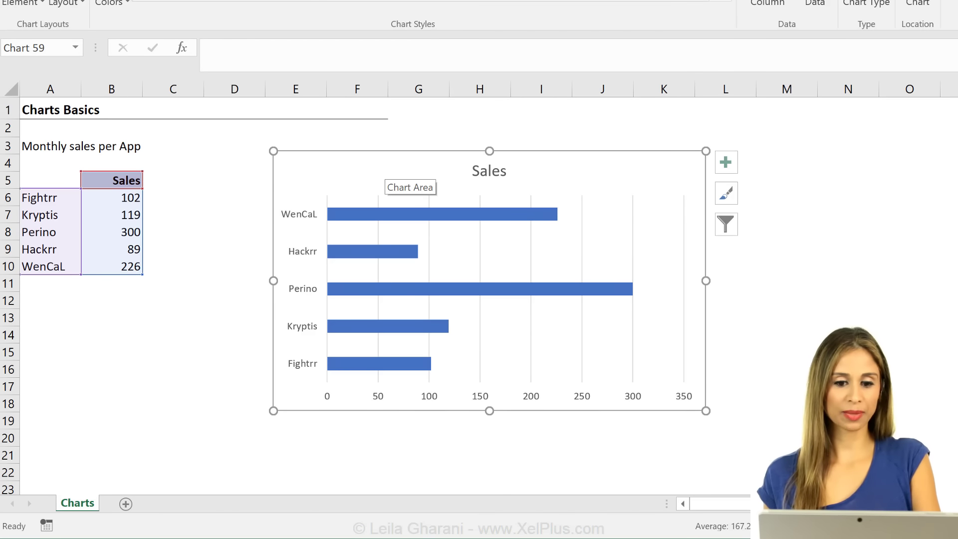
Step: Select the chart's bars, gridlines and title one after another to inspect its individual elements
click(430, 212)
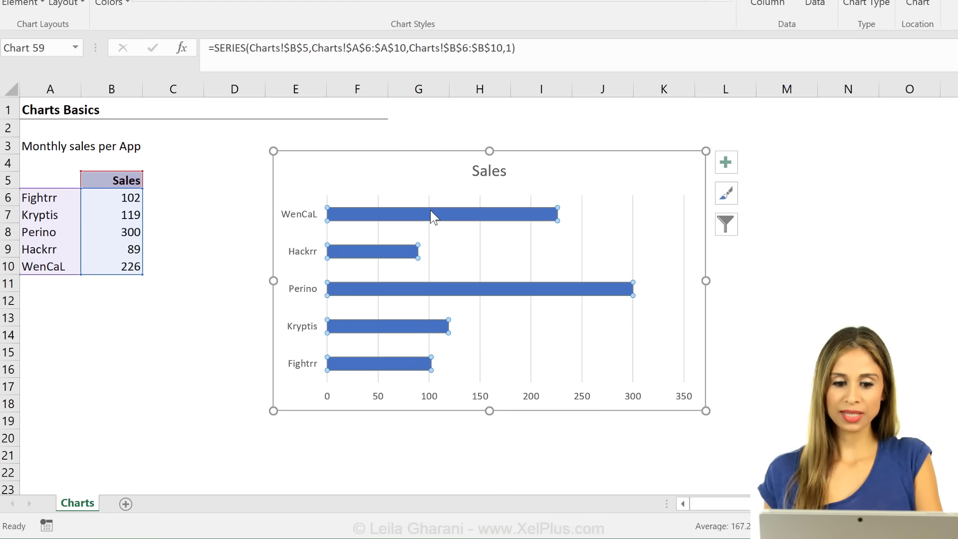
click(430, 236)
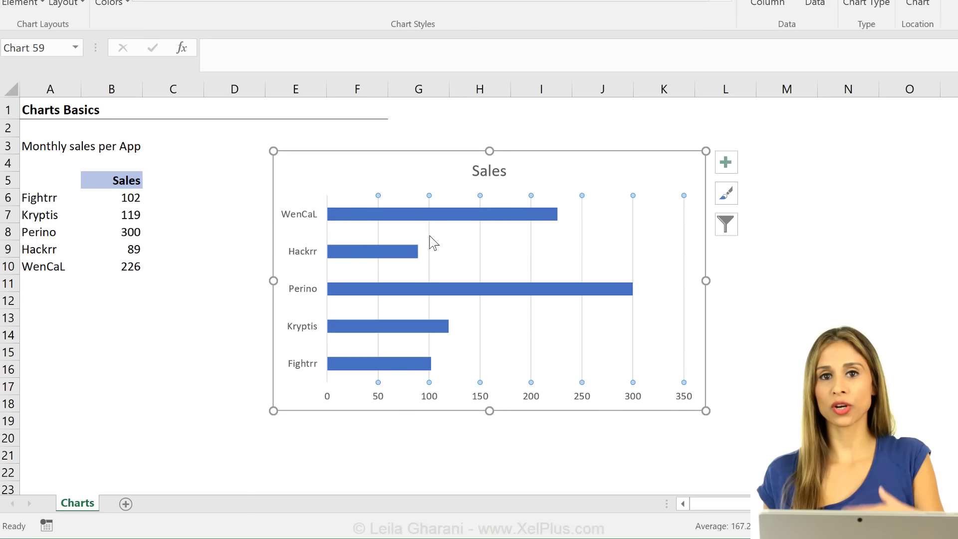
click(478, 175)
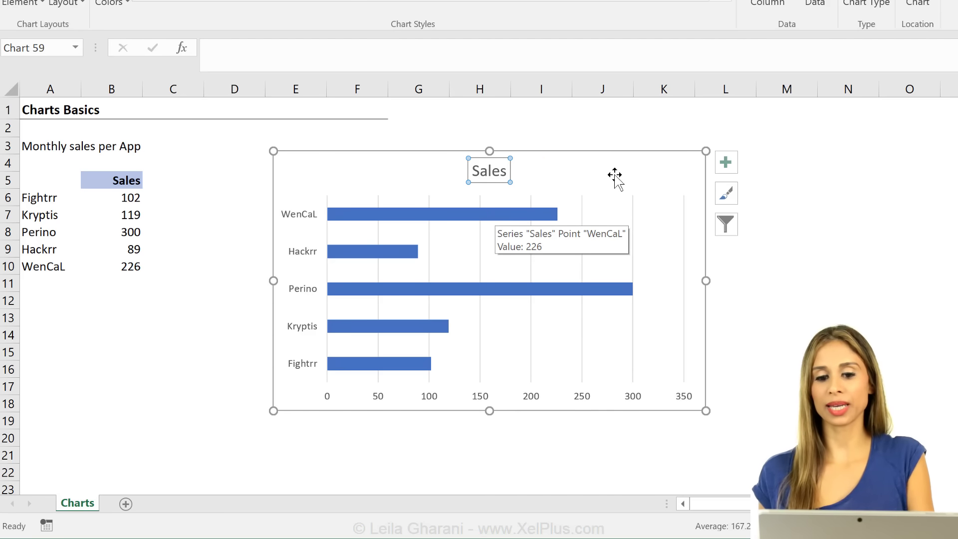
Step: Try showing a data table below the bar chart and remove it again
click(727, 162)
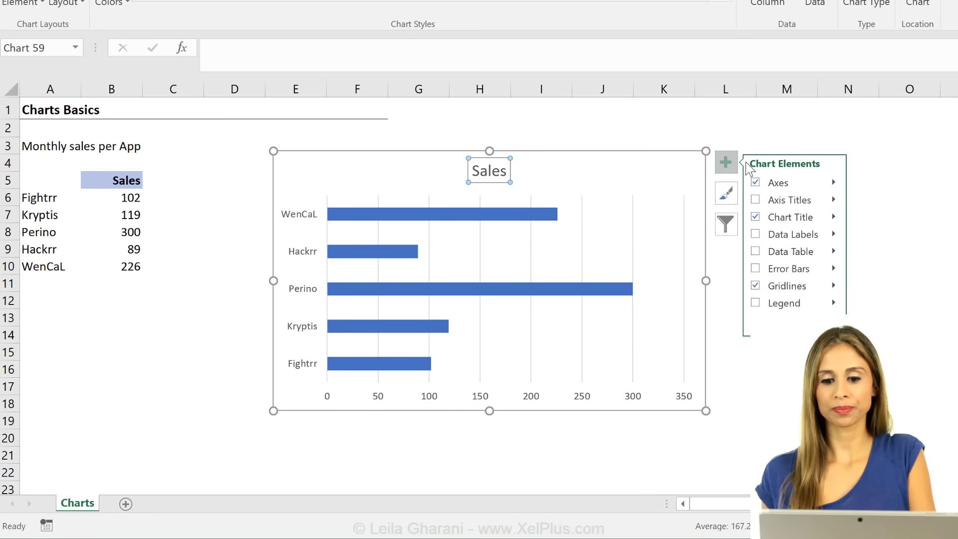
click(756, 251)
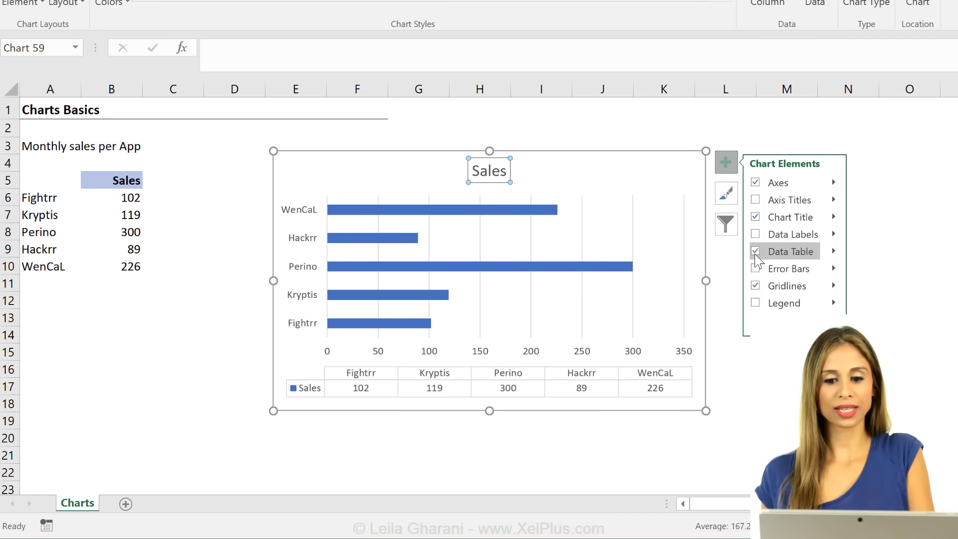
click(755, 251)
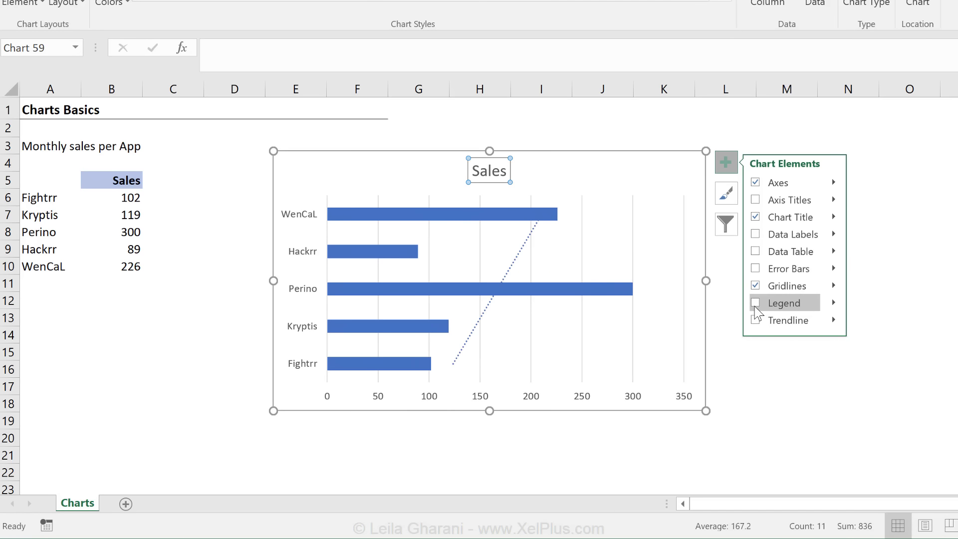
Step: Add data labels to the bars and view their additional formatting options
click(755, 235)
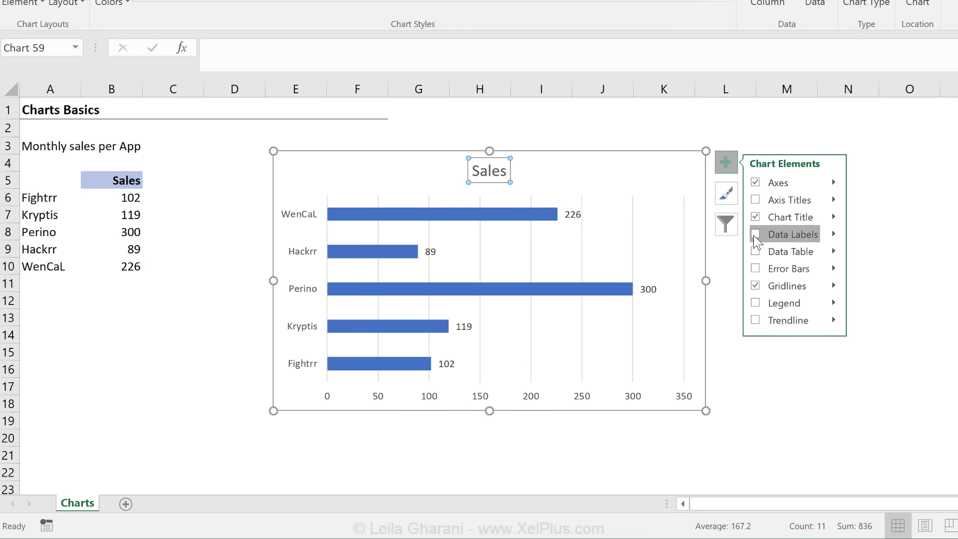
click(834, 234)
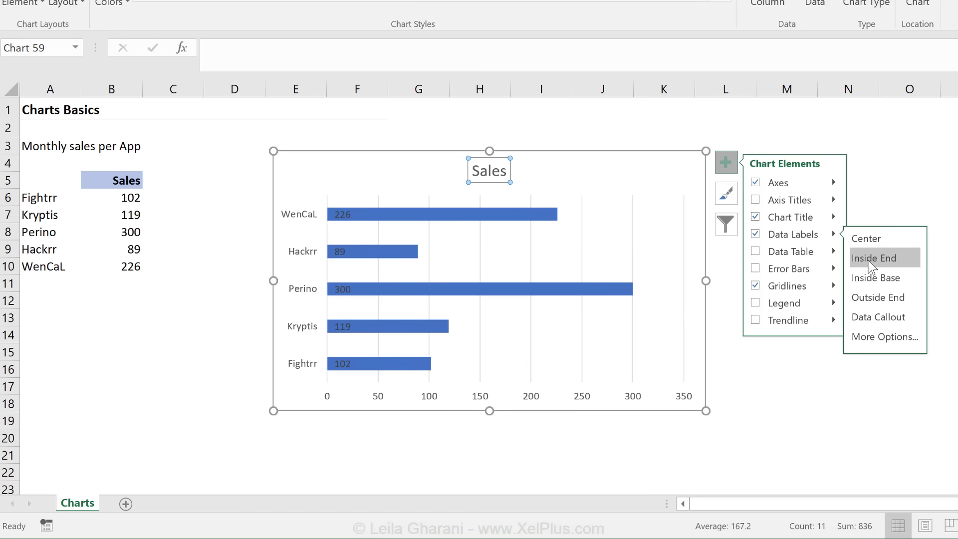
click(867, 337)
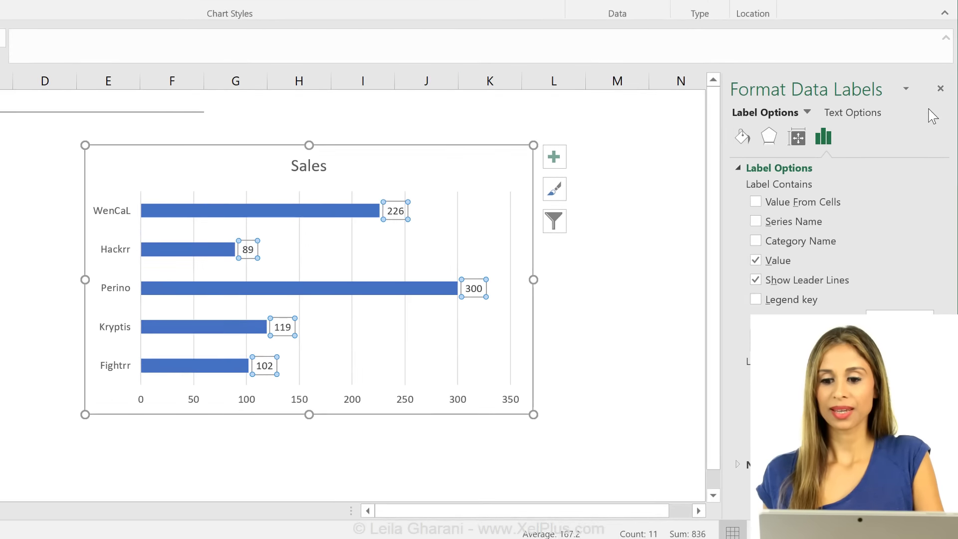
click(939, 65)
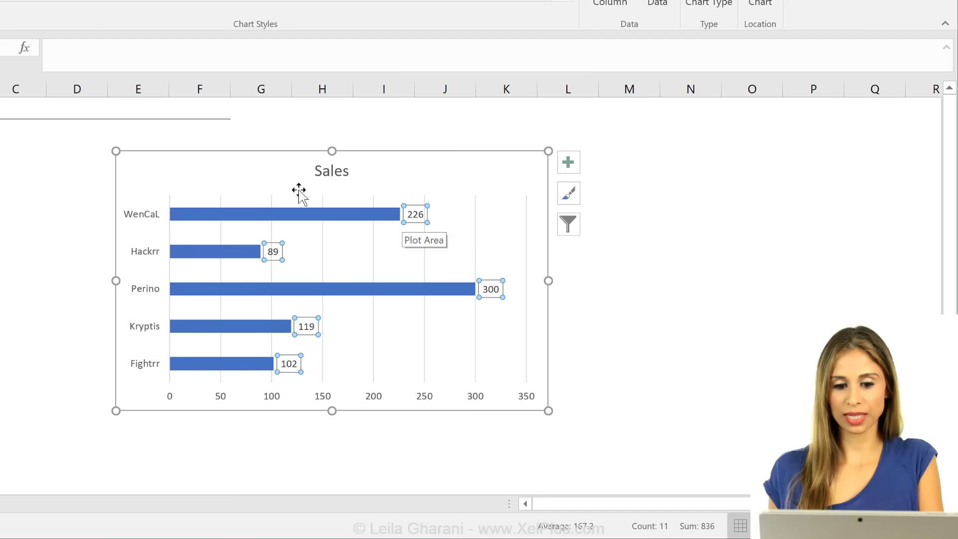
Step: Bring up the formatting options of the vertical category axis and close them again
click(314, 219)
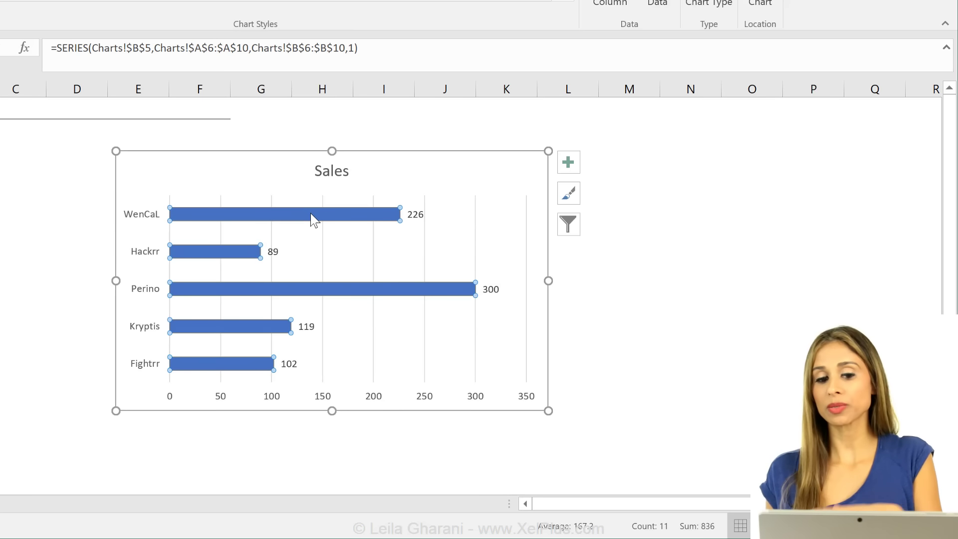
click(142, 258)
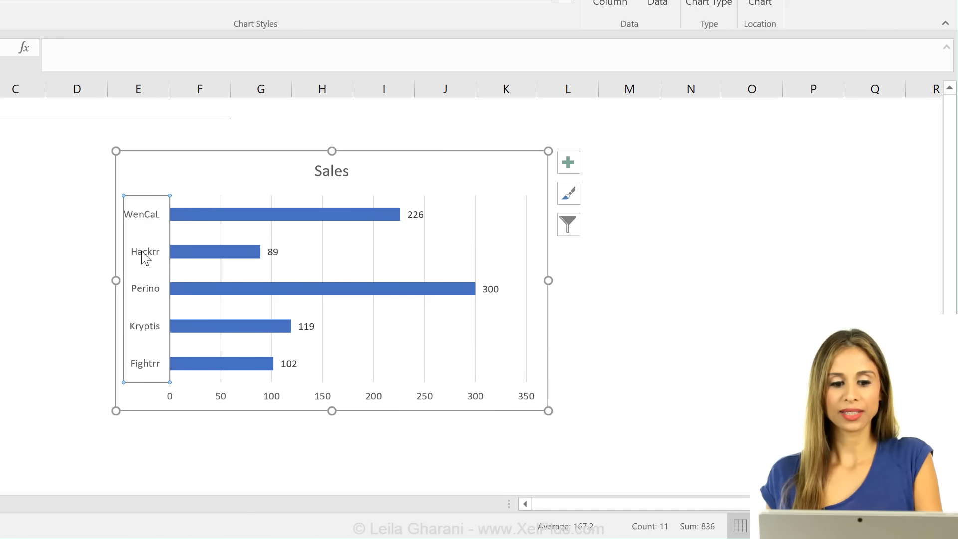
double_click(144, 258)
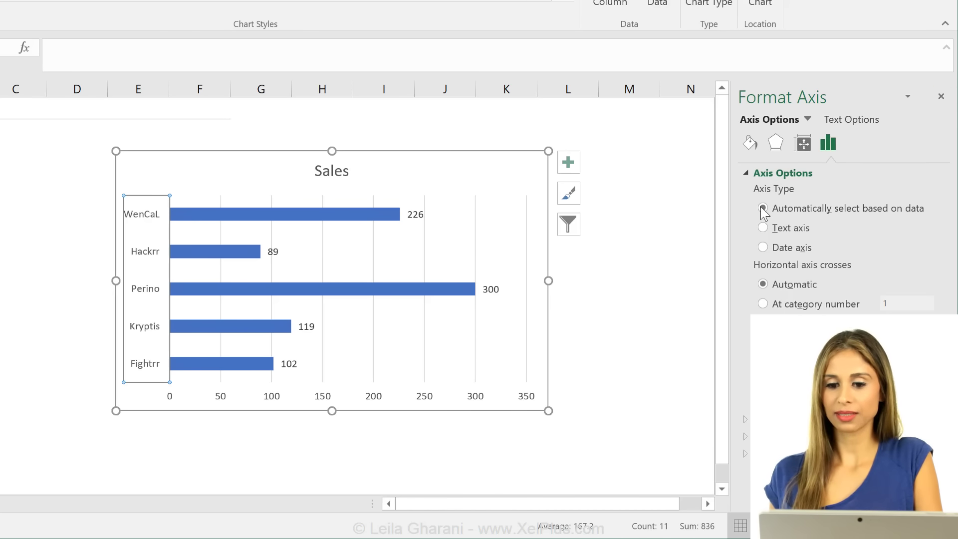
click(942, 97)
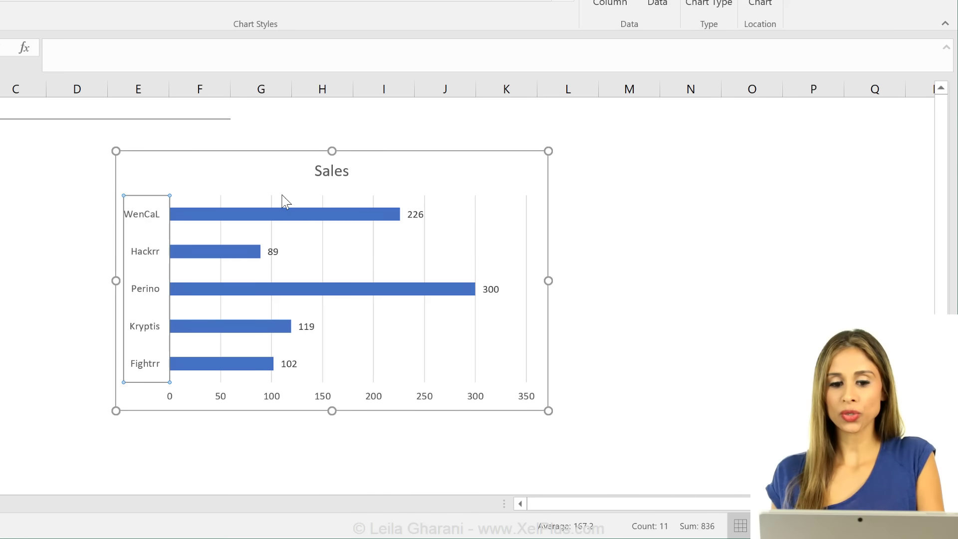
Step: View the formatting options for the bar series, and switch them to the data labels and the major gridlines
click(251, 212)
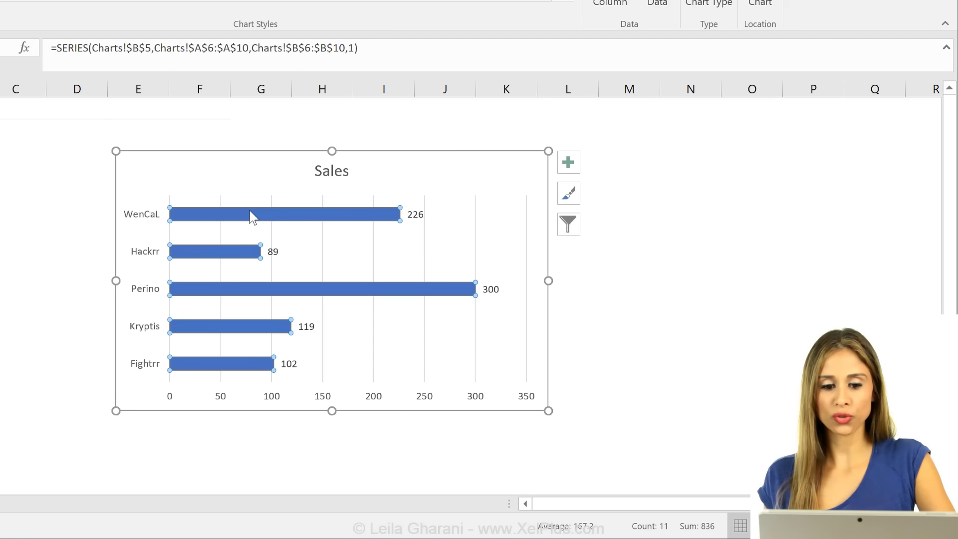
key(ctrl+1)
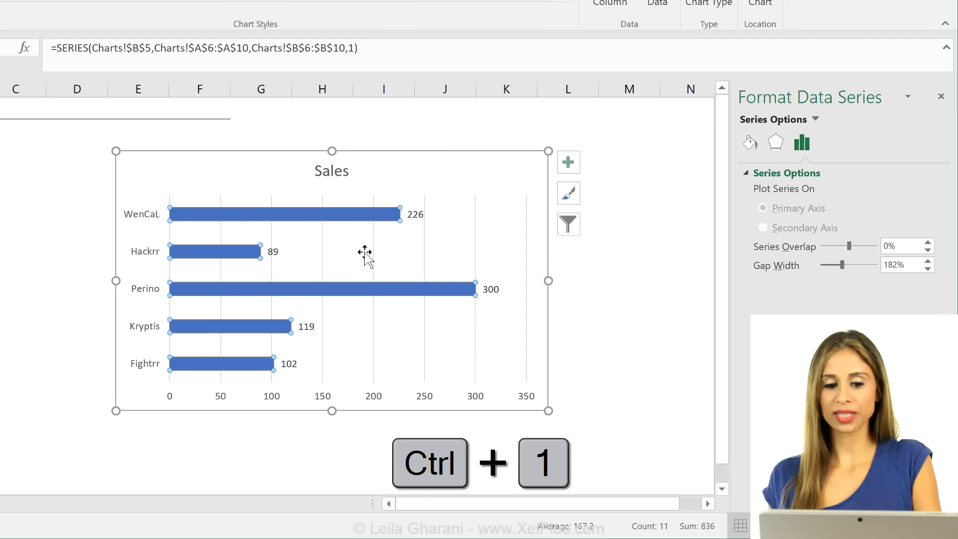
right_click(227, 255)
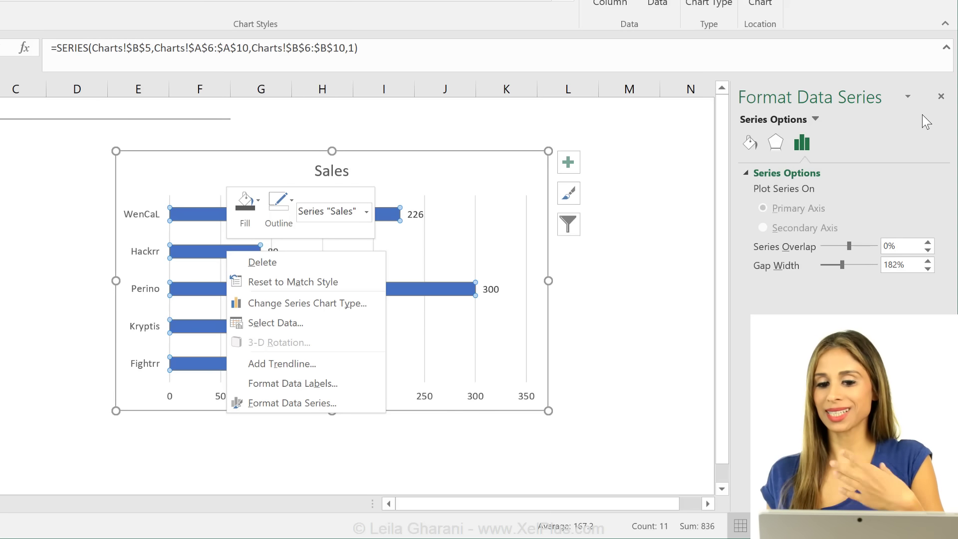
click(491, 294)
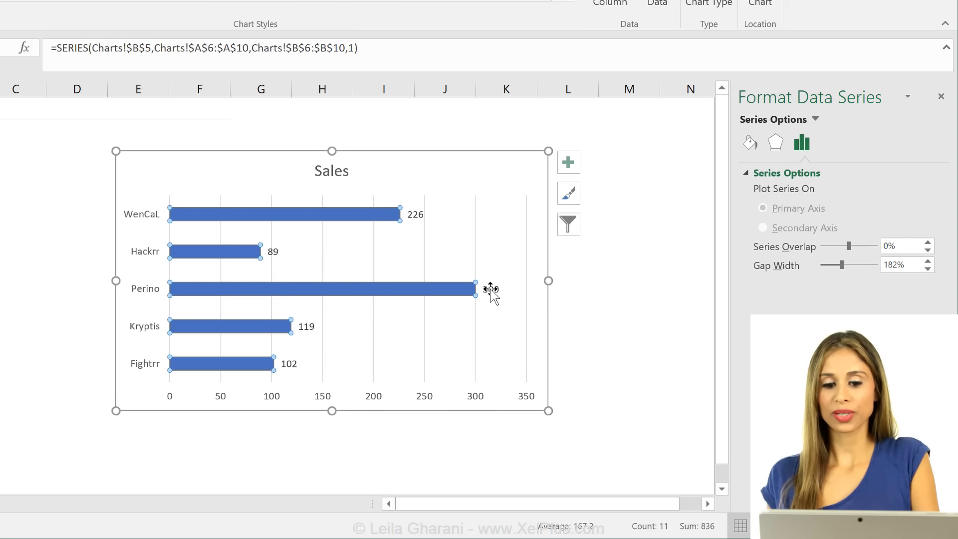
click(490, 292)
click(425, 248)
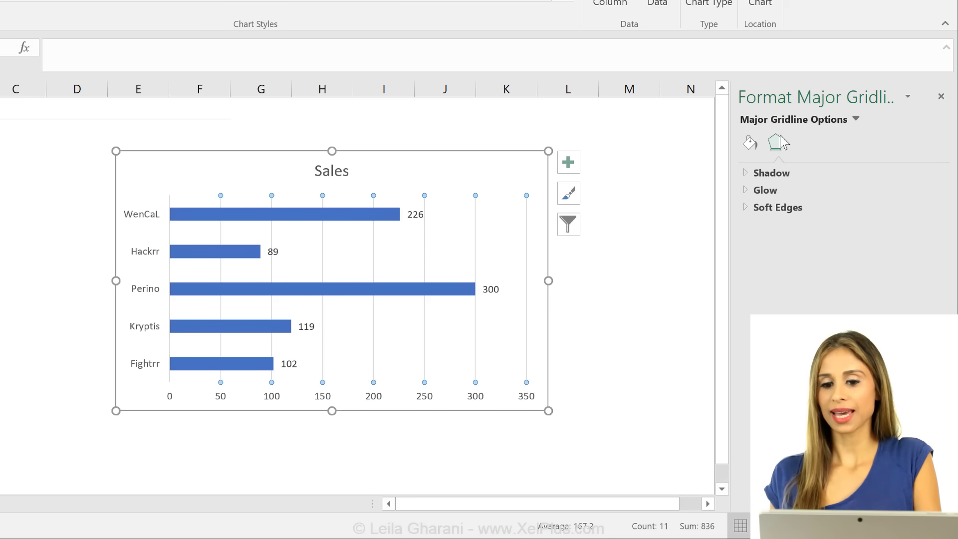
Step: Reverse the order of the app categories on the chart's vertical axis
click(152, 252)
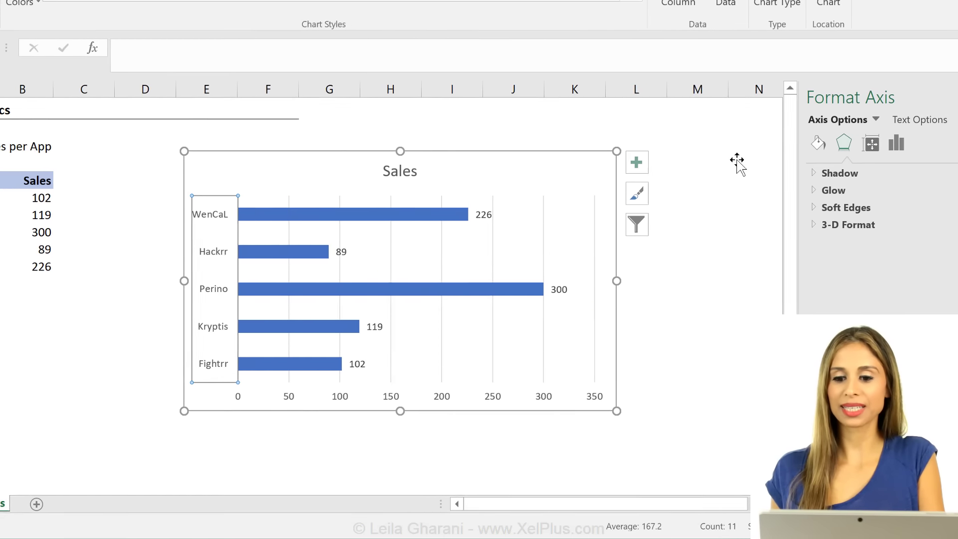
click(898, 148)
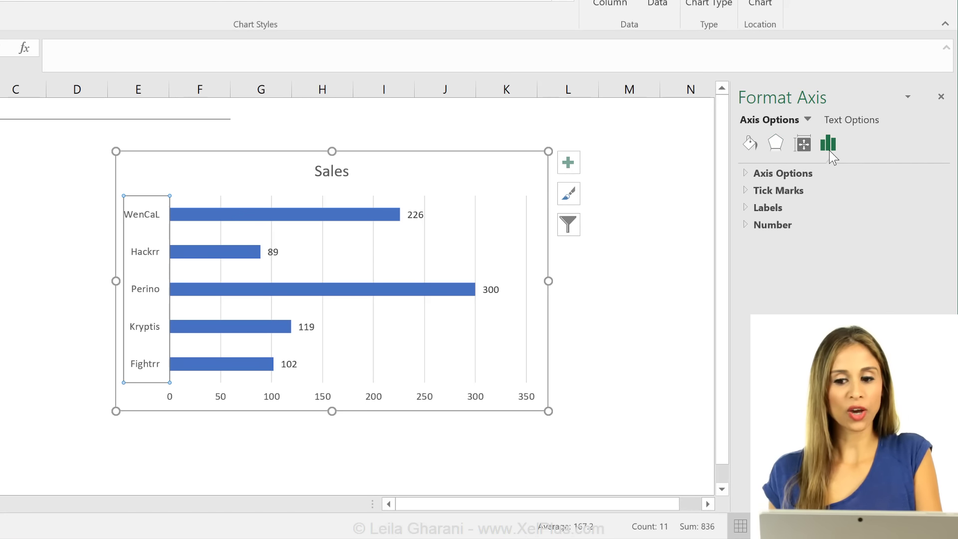
click(747, 173)
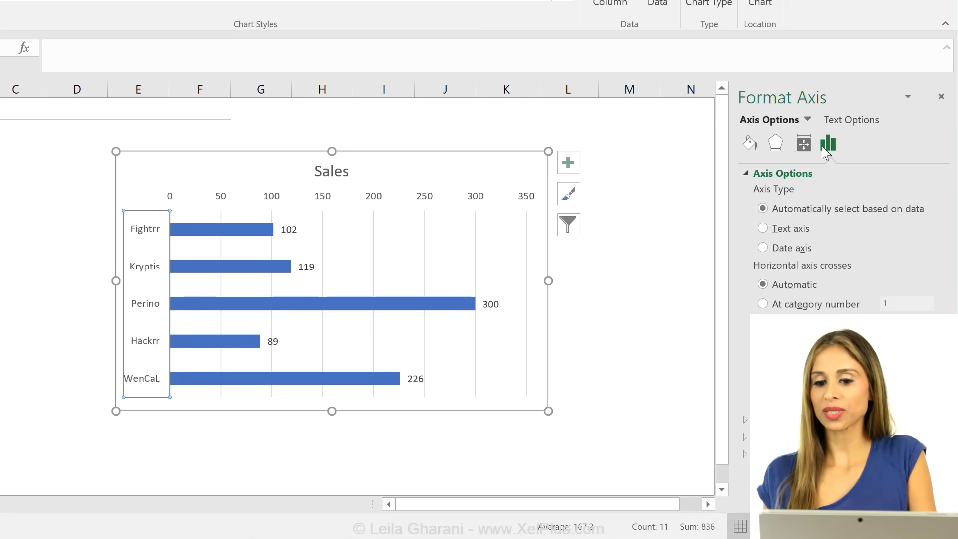
Step: Set the gap width of the chart's bars to 80%
click(390, 305)
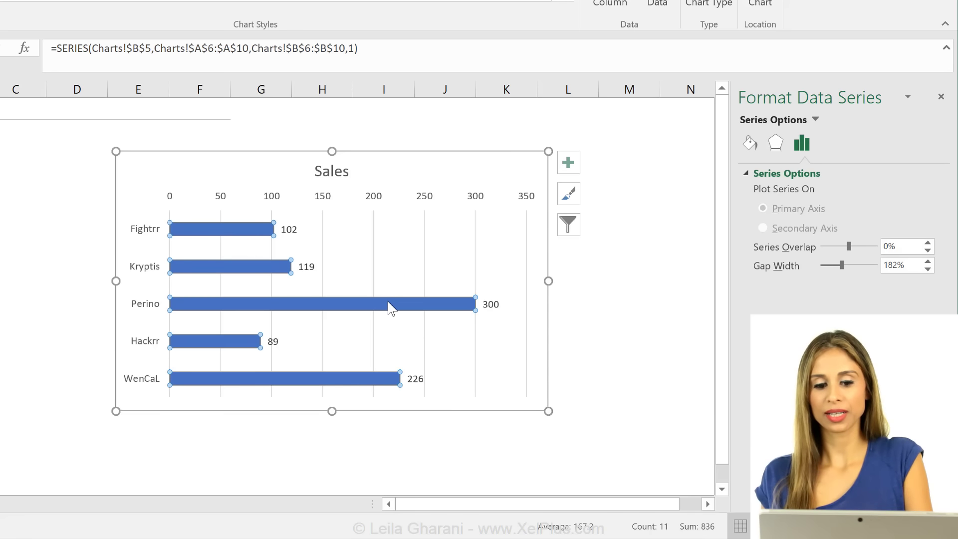
click(390, 306)
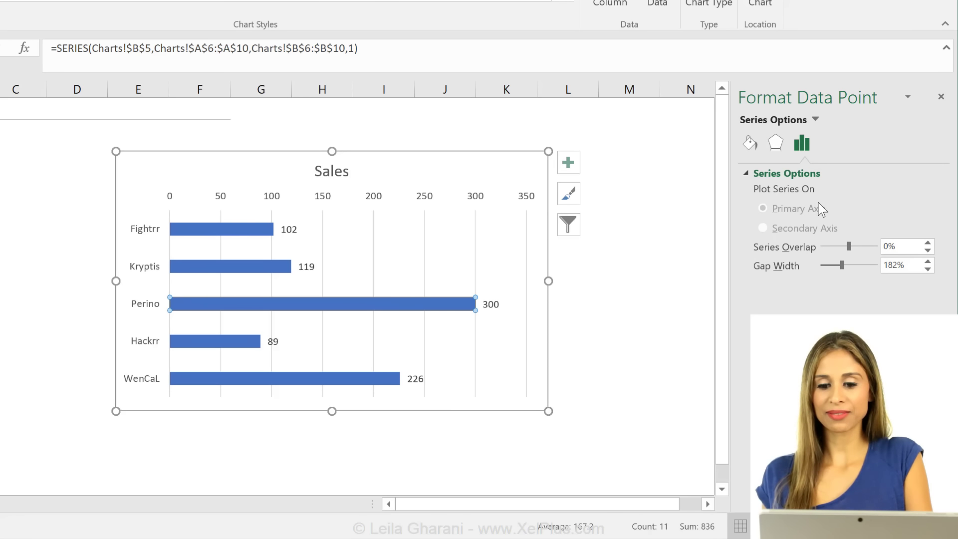
double_click(915, 267)
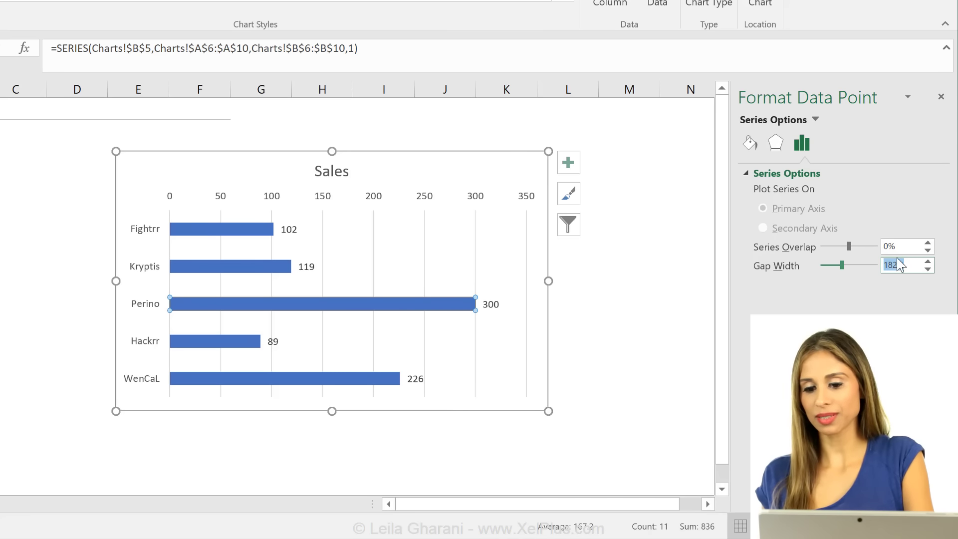
text(80)
key(Return)
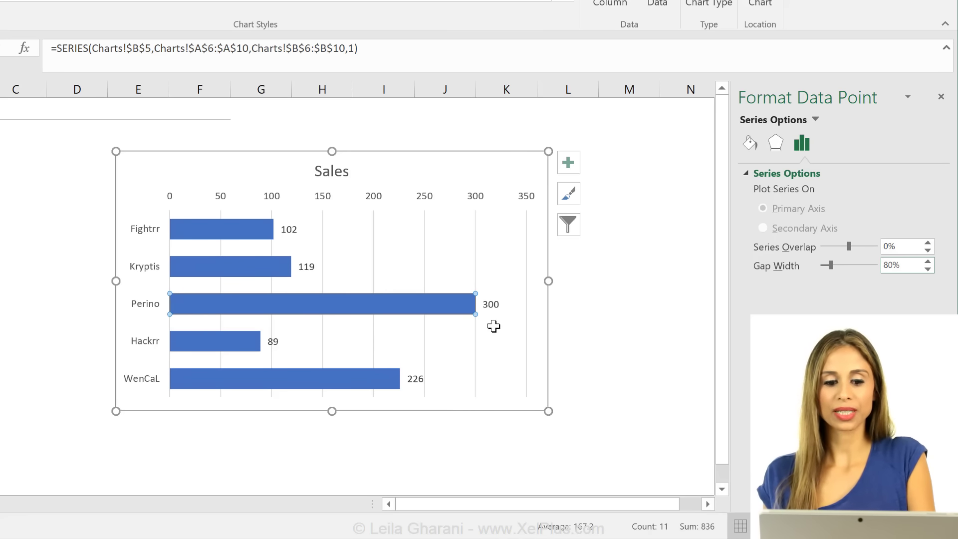
Step: Delete the major gridlines and the horizontal value axis from the bar chart
click(374, 253)
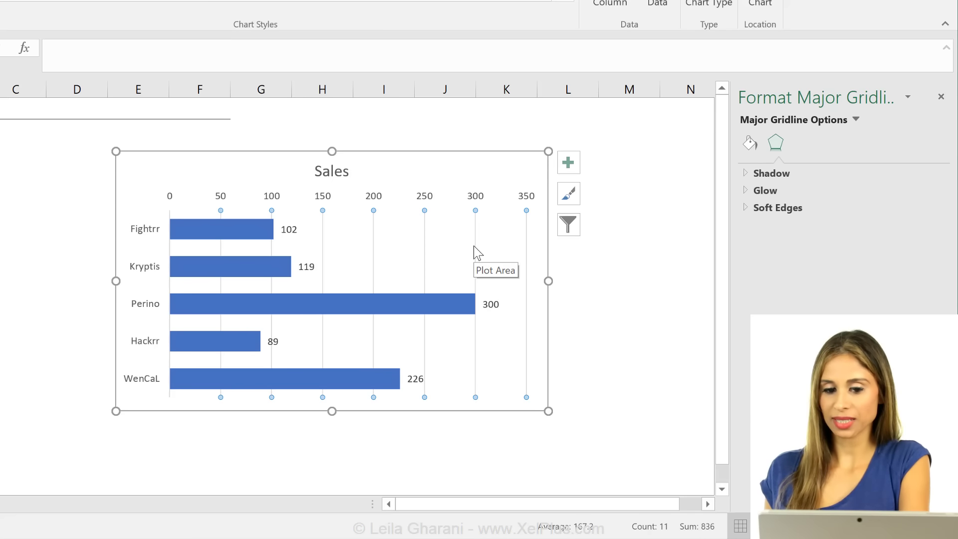
key(Delete)
click(478, 198)
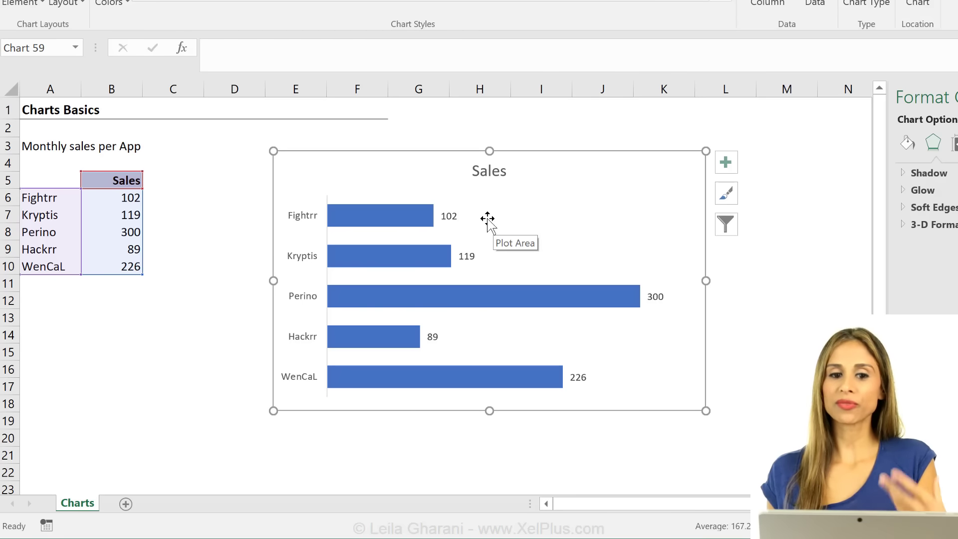
Step: Examine where the fill and outline options for the Sales bar series can be reached
click(407, 226)
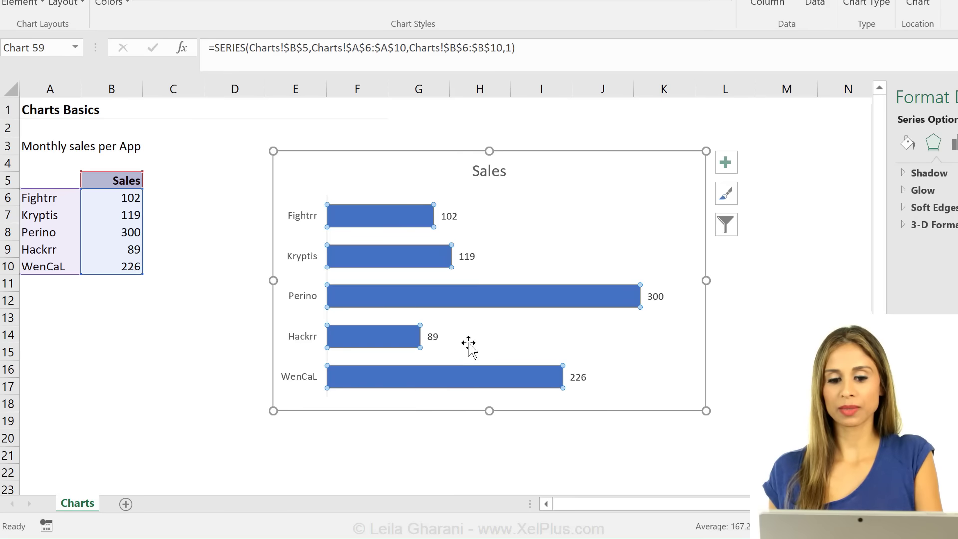
click(750, 144)
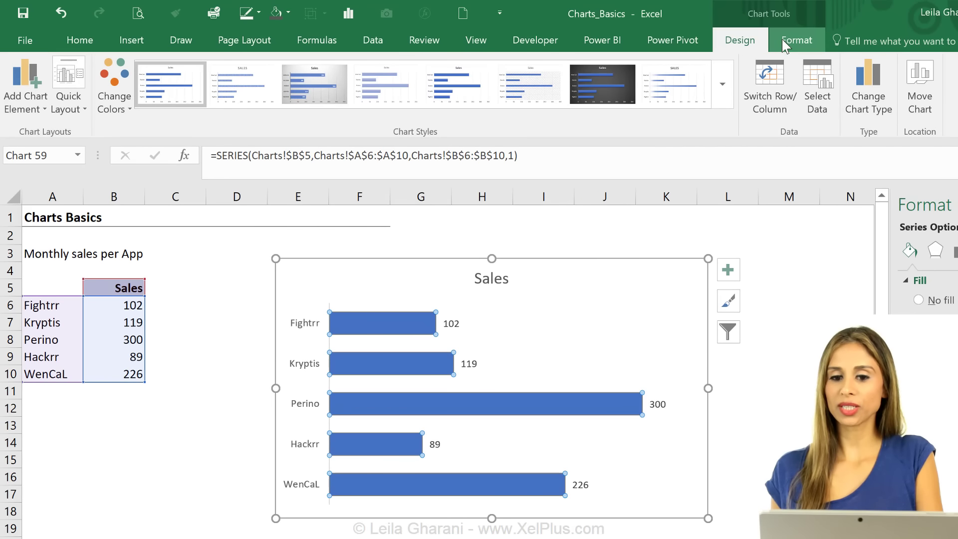
click(785, 39)
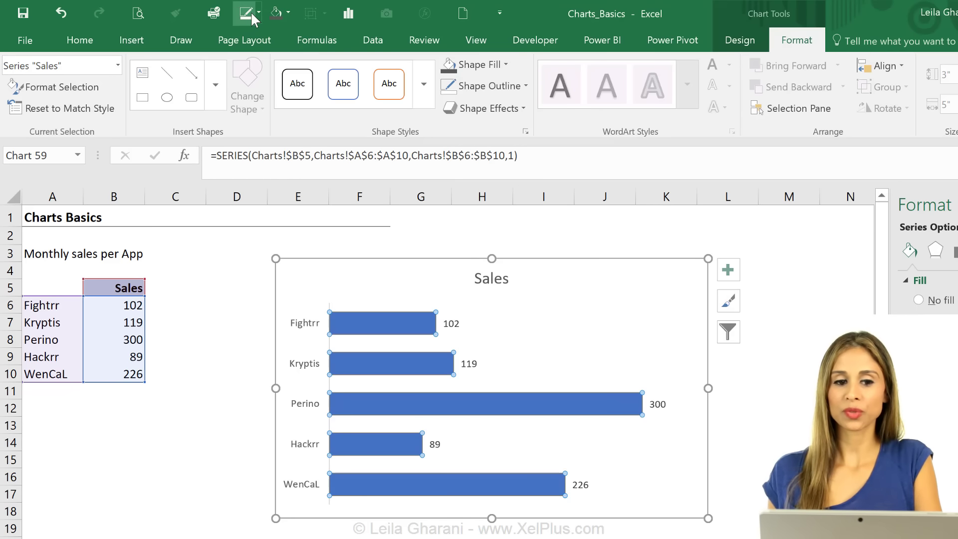
click(475, 67)
right_click(474, 66)
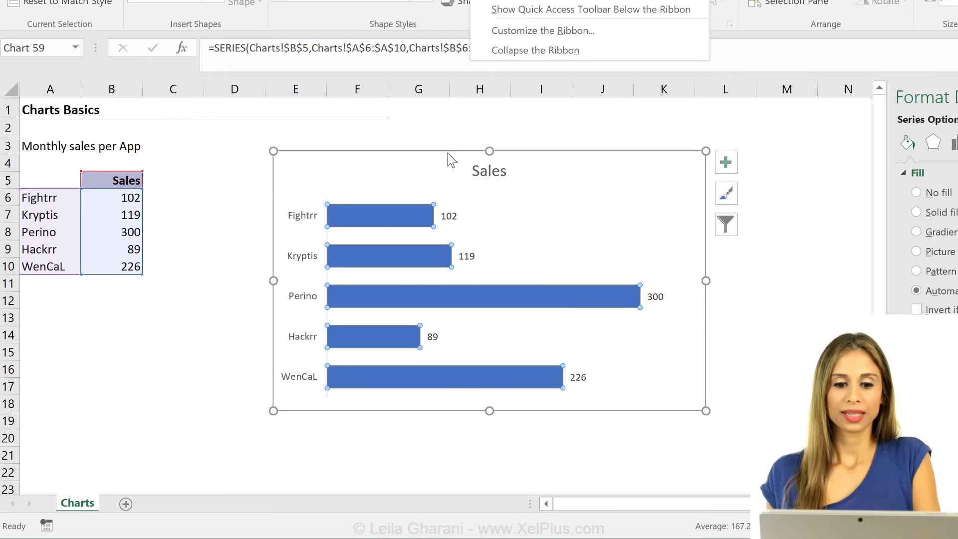
right_click(389, 231)
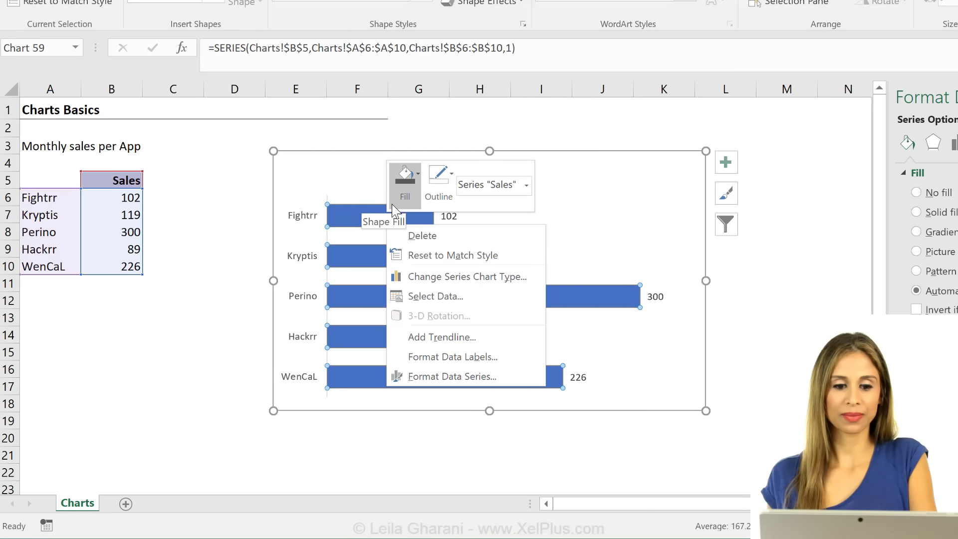
Step: Give the bar chart's vertical category axis a solid black line and increase the line's width
click(303, 222)
click(303, 222)
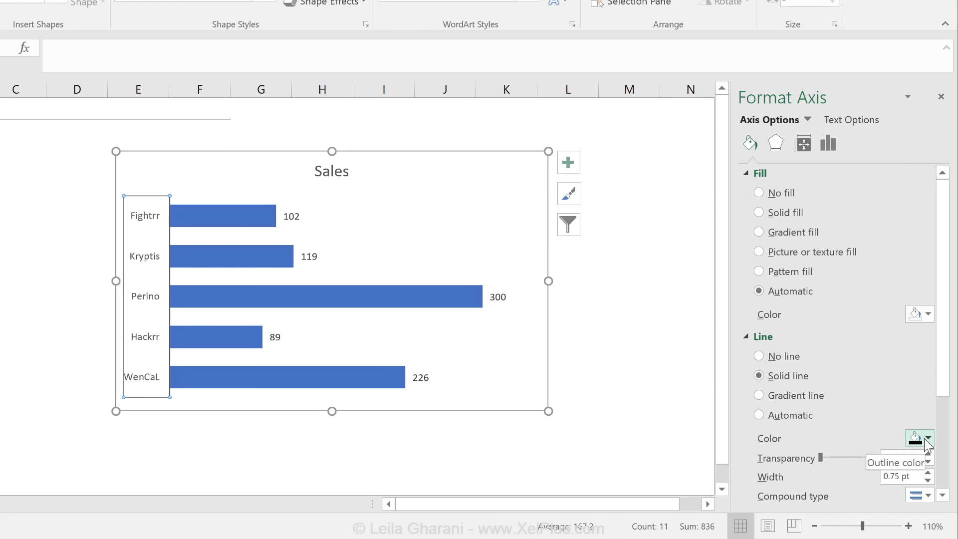
scroll(950, 407, down, 1)
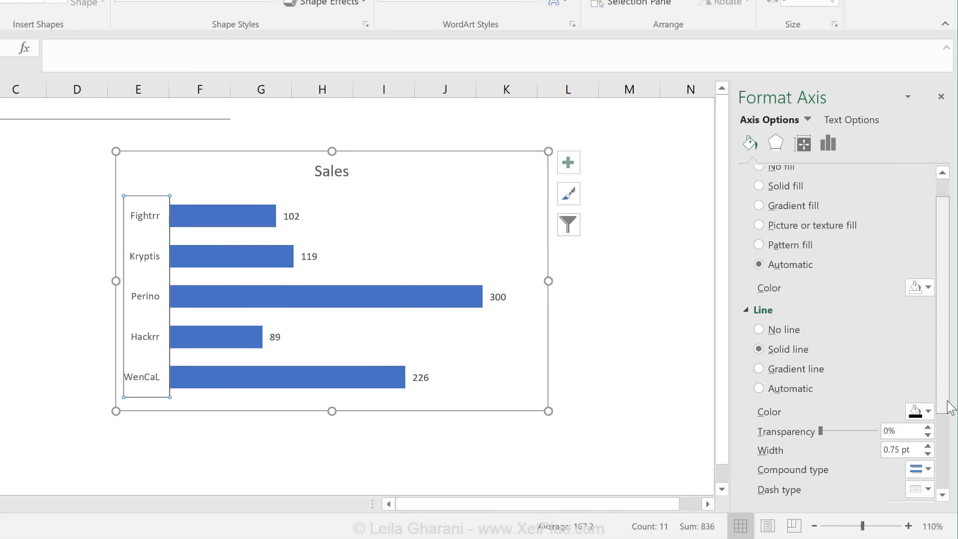
click(928, 447)
click(929, 447)
click(928, 447)
click(929, 446)
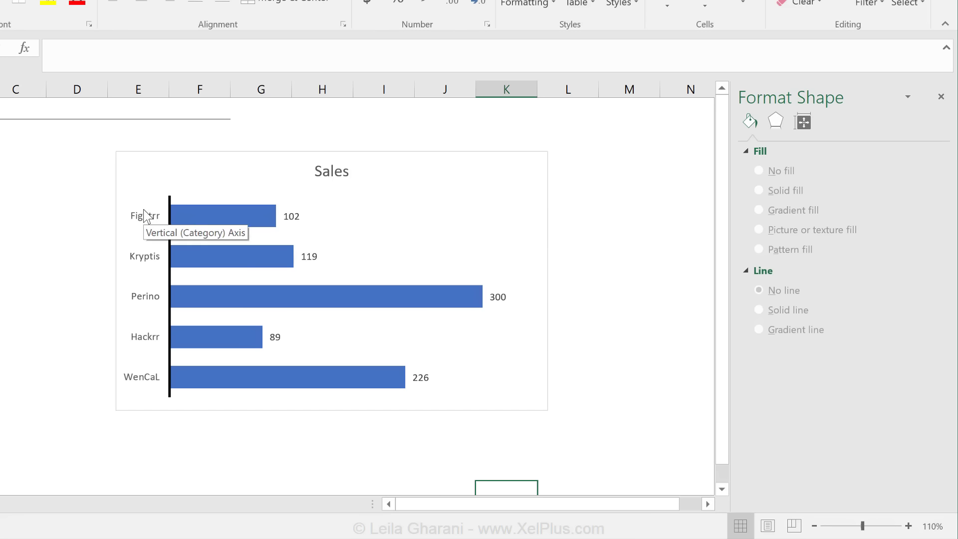
Step: Set the bar chart's vertical category axis labels to font size 10 and make them bold
click(144, 215)
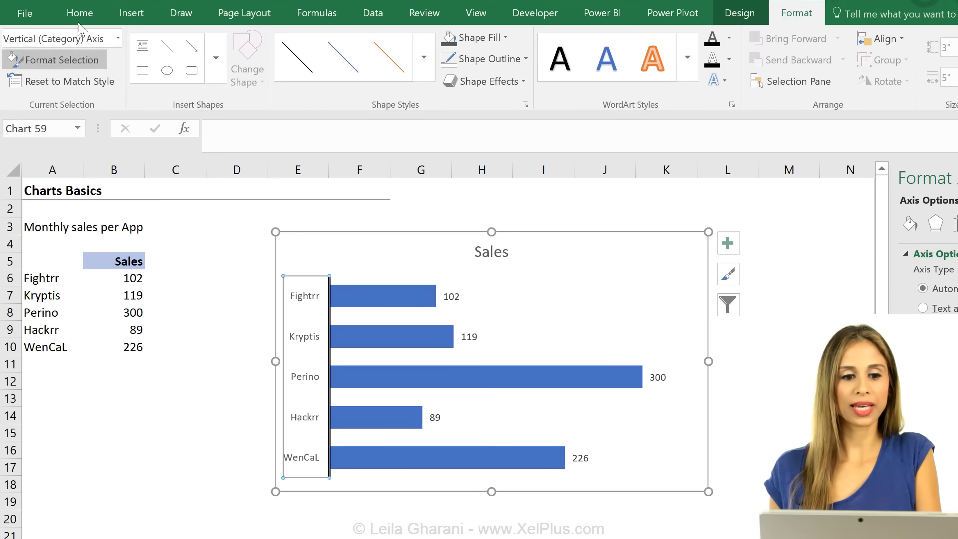
click(75, 12)
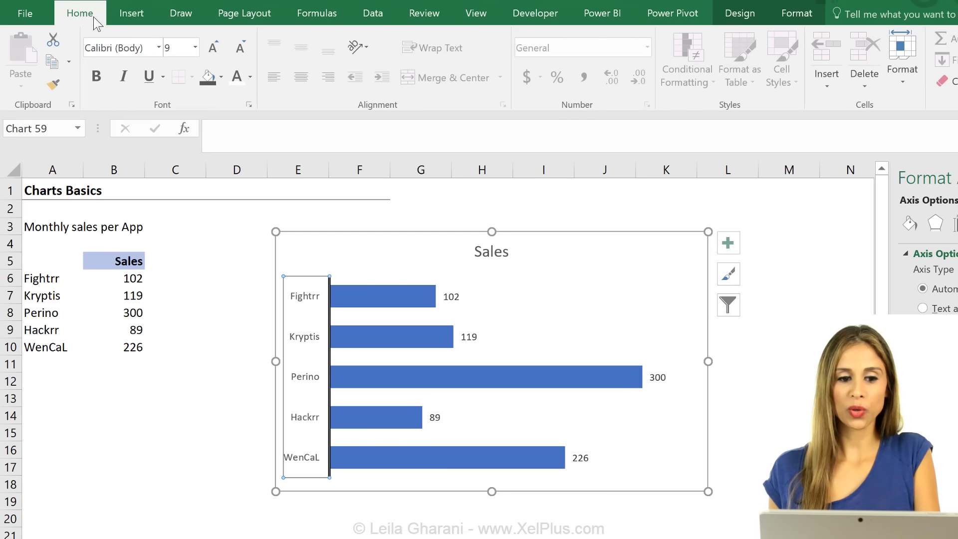
click(217, 50)
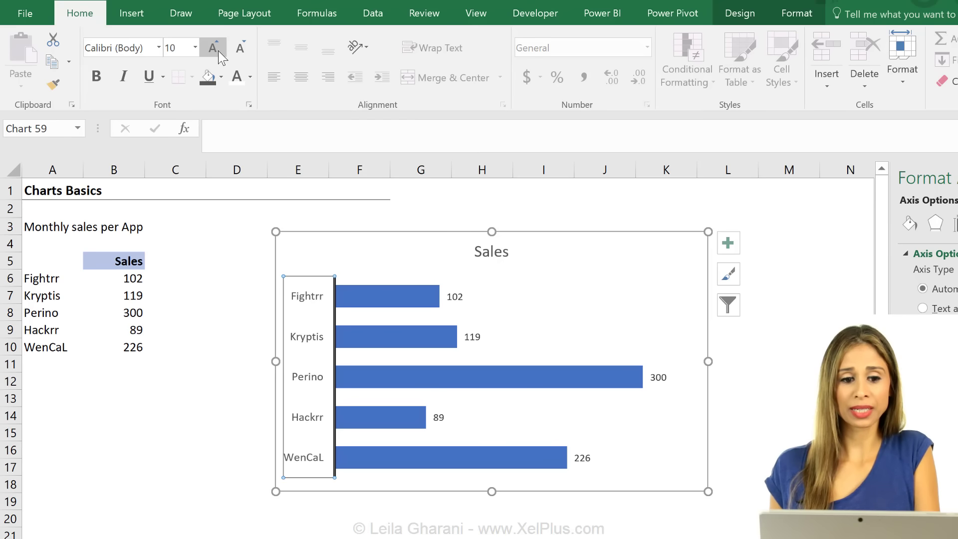
click(95, 82)
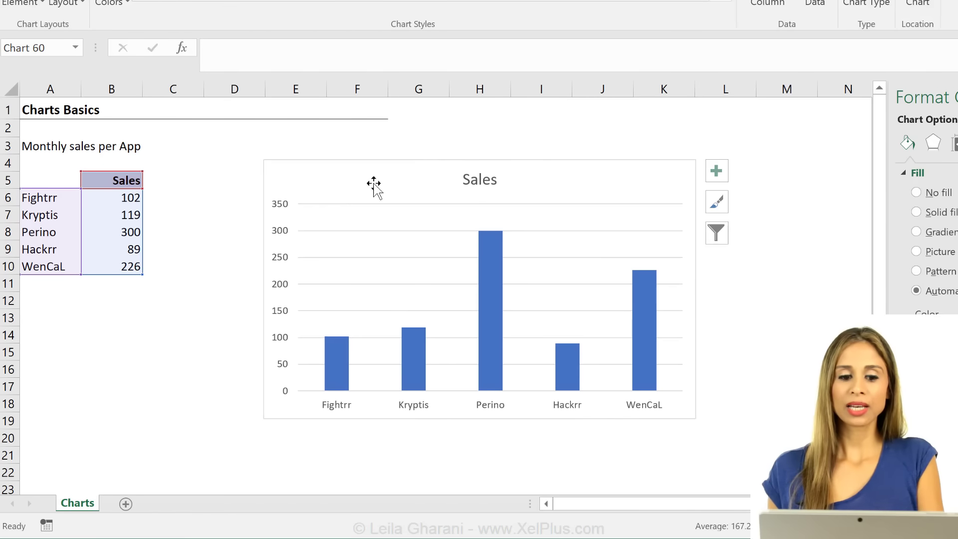
Step: Enter the heading Budget in cell C5, beside the Sales heading
click(374, 183)
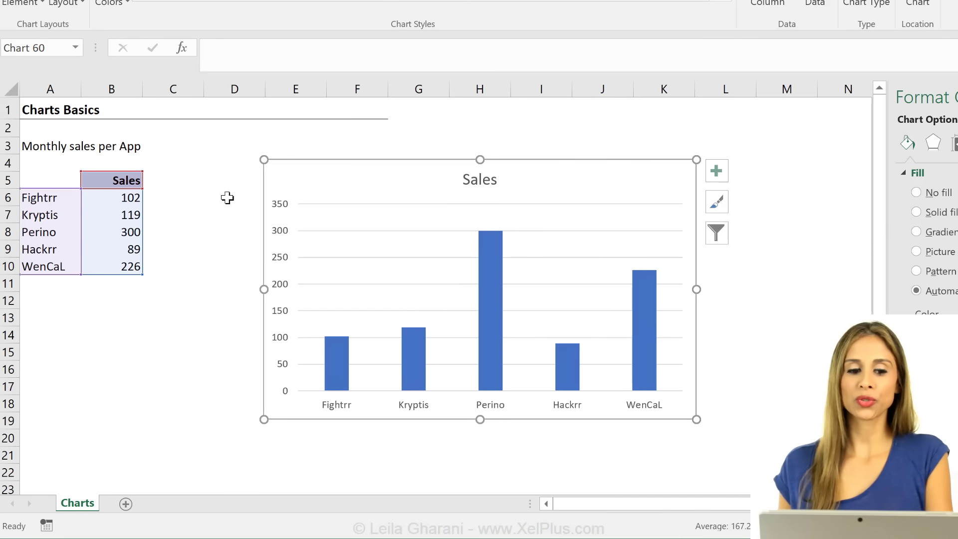
click(147, 183)
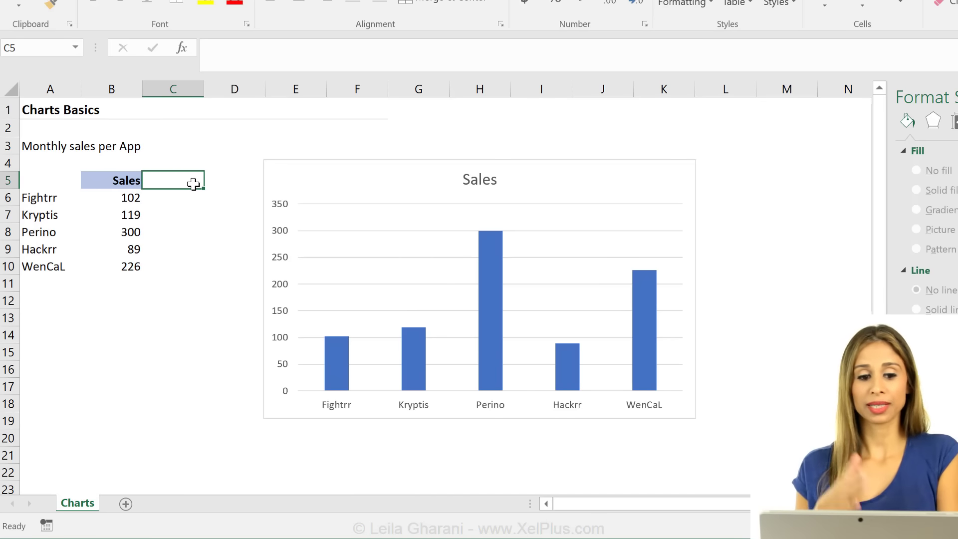
text(Budget)
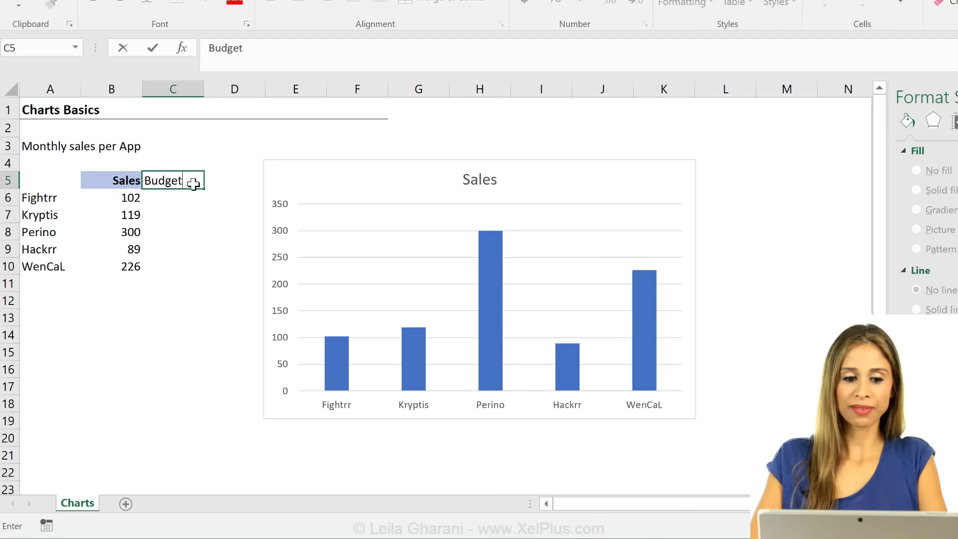
key(Return)
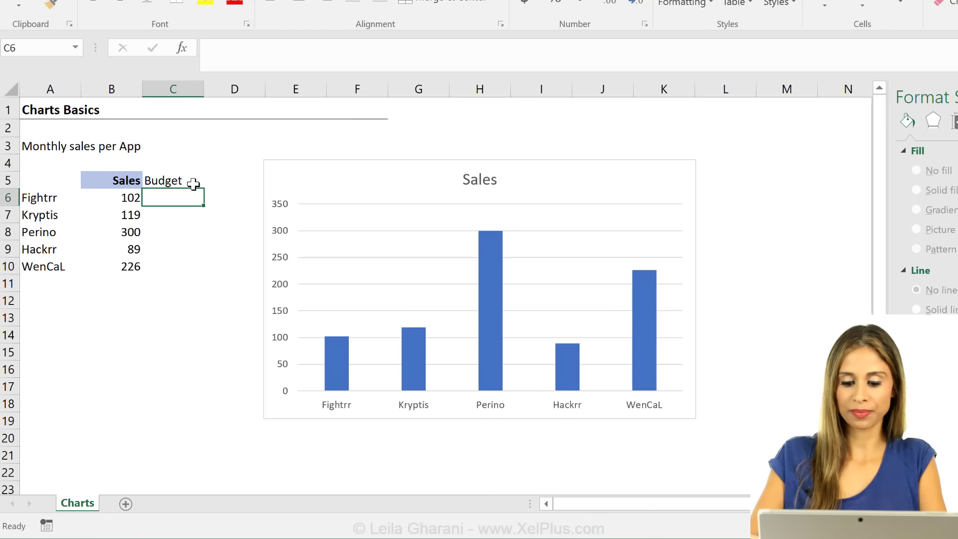
Step: Calculate the budget in C6 with the formula =B6*1.1 and fill it down to C10
text(=)
key(Left)
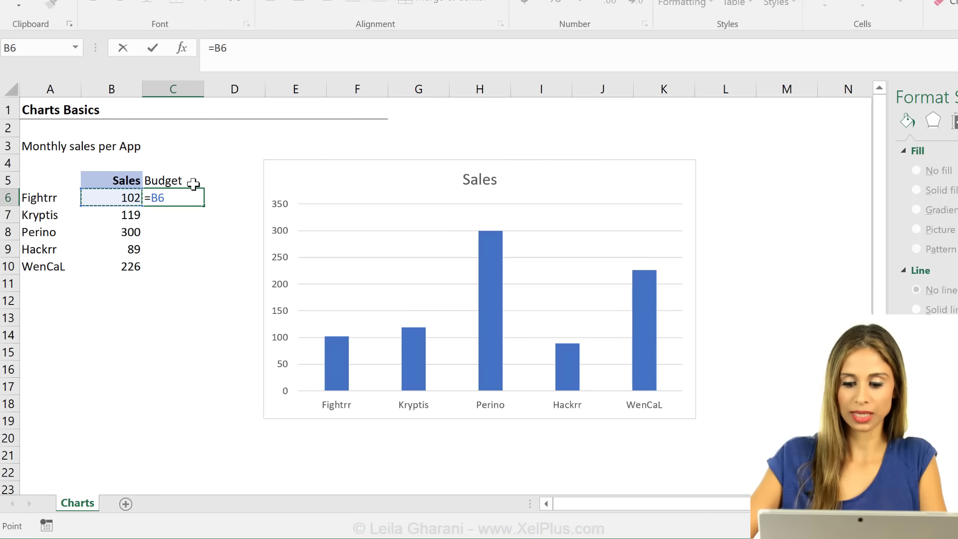
text(*)
key(ctrl+Return)
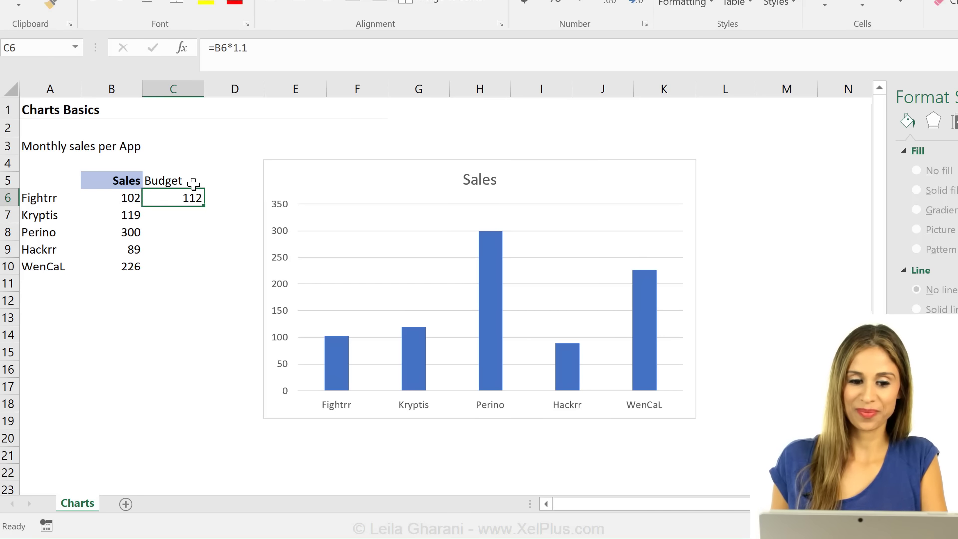
double_click(206, 207)
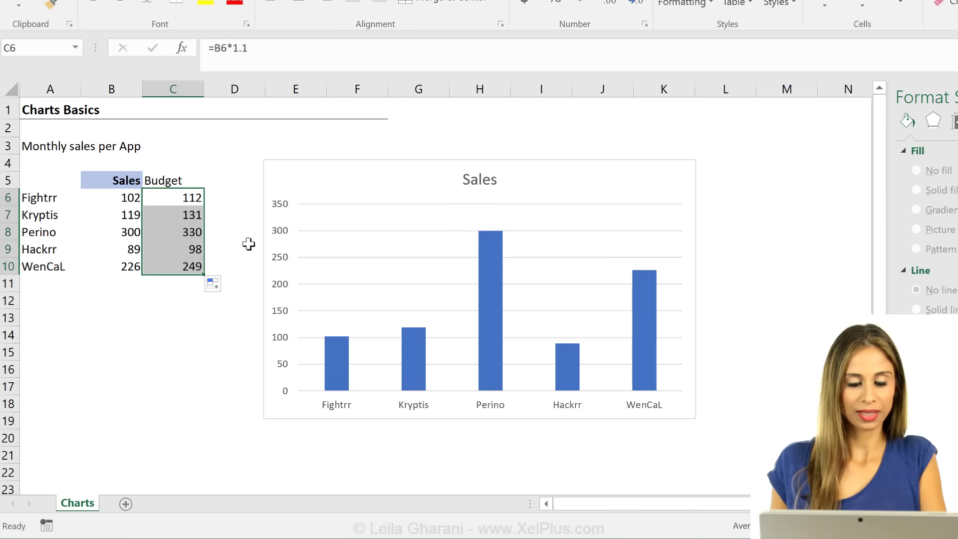
Step: Extend the column chart's data range to the Budget column and shrink it back to Sales only
drag(169, 181, 185, 264)
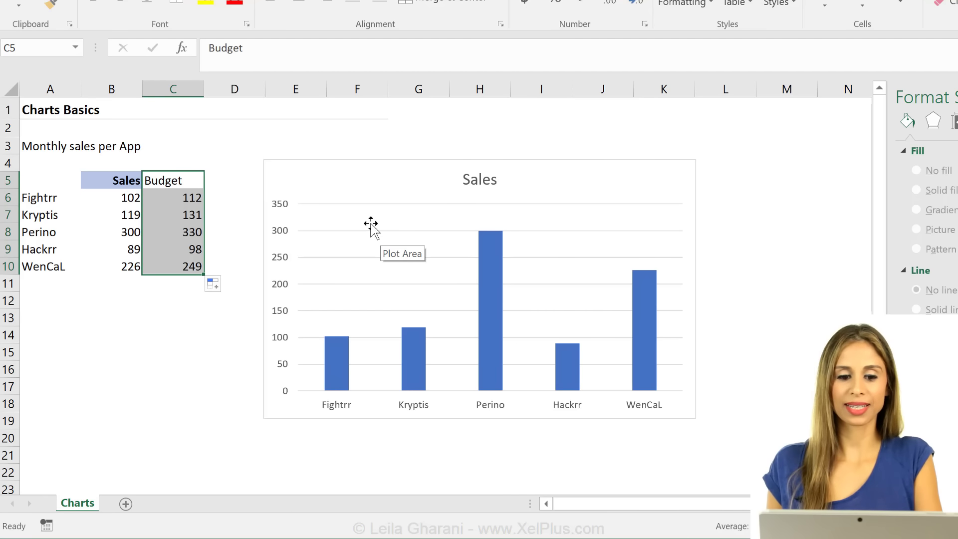
click(336, 164)
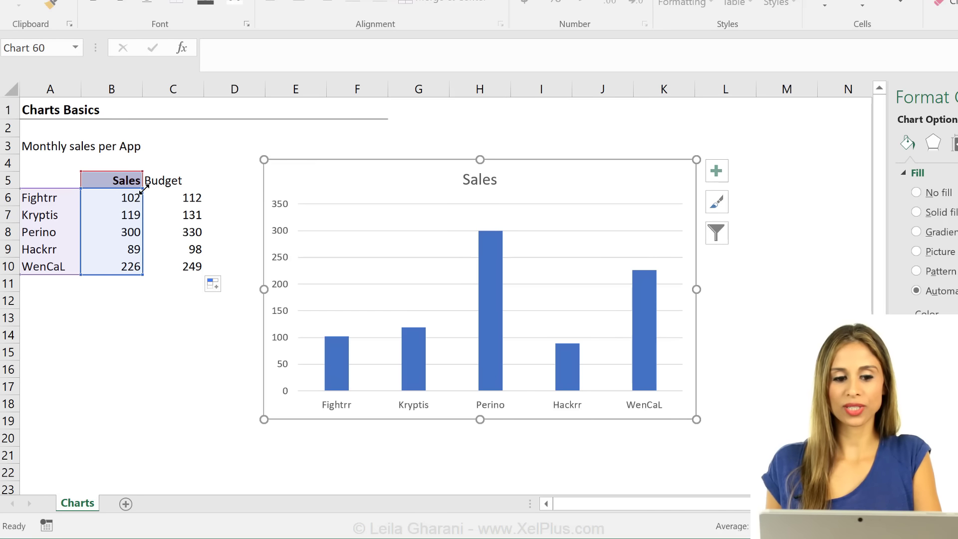
drag(144, 187, 180, 193)
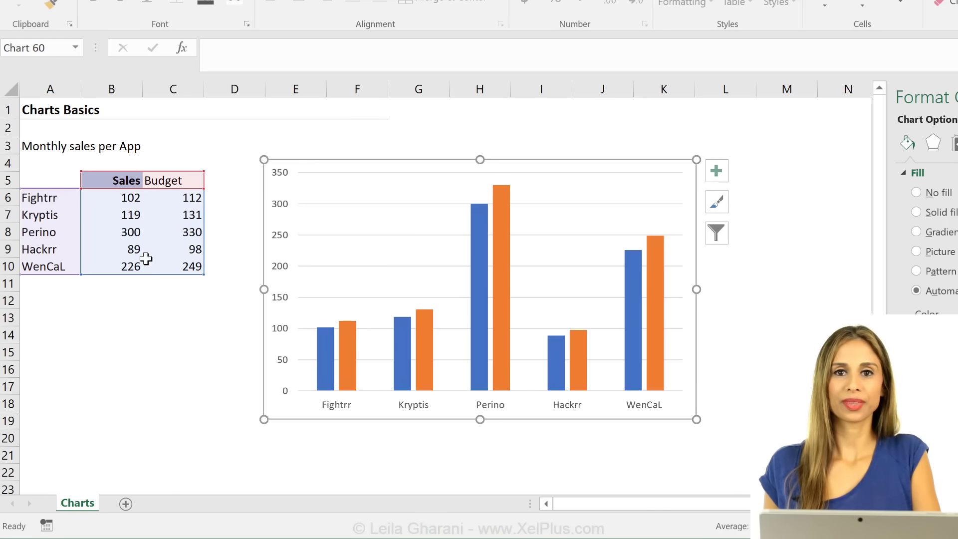
drag(189, 188, 147, 188)
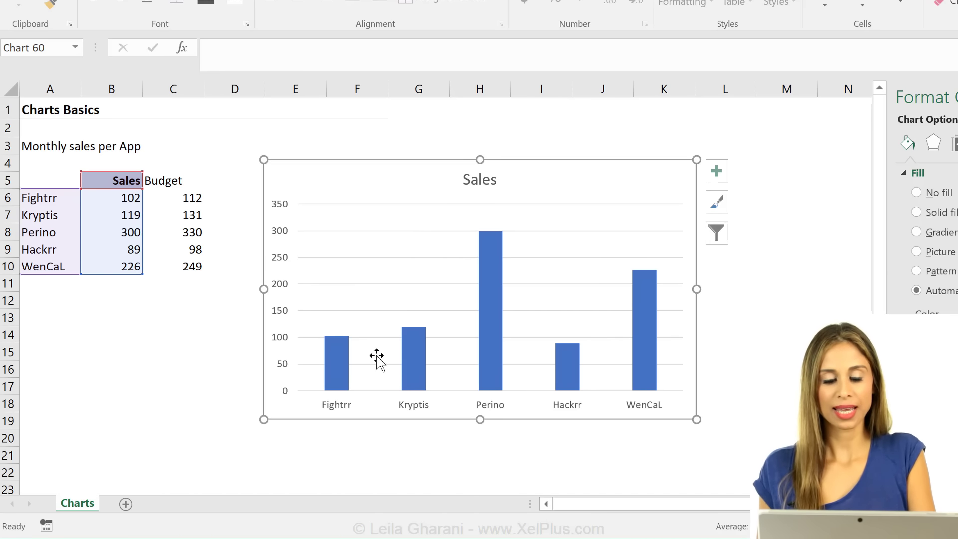
Step: Select the Sales series and the whole chart in turn, and extend the chart's data range to include the Budget column
click(414, 353)
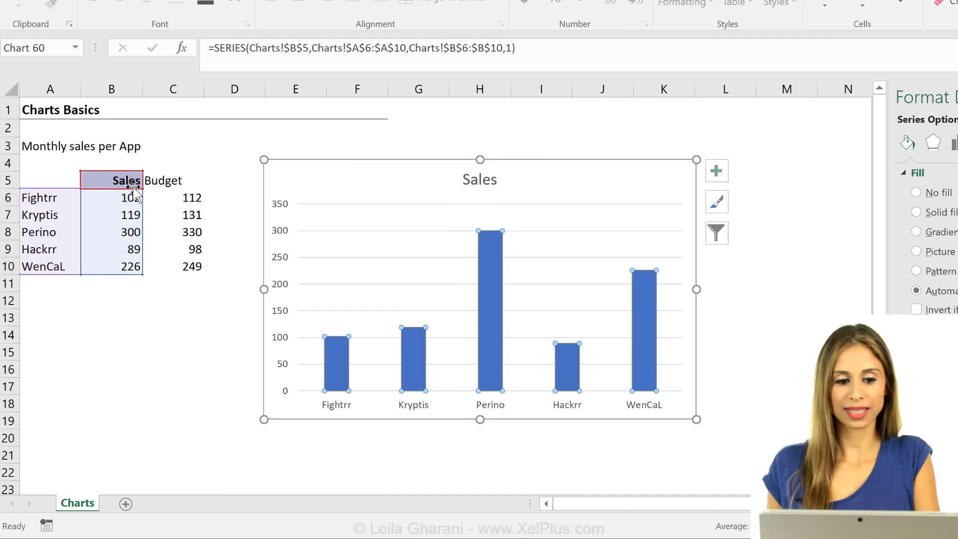
drag(185, 185, 141, 181)
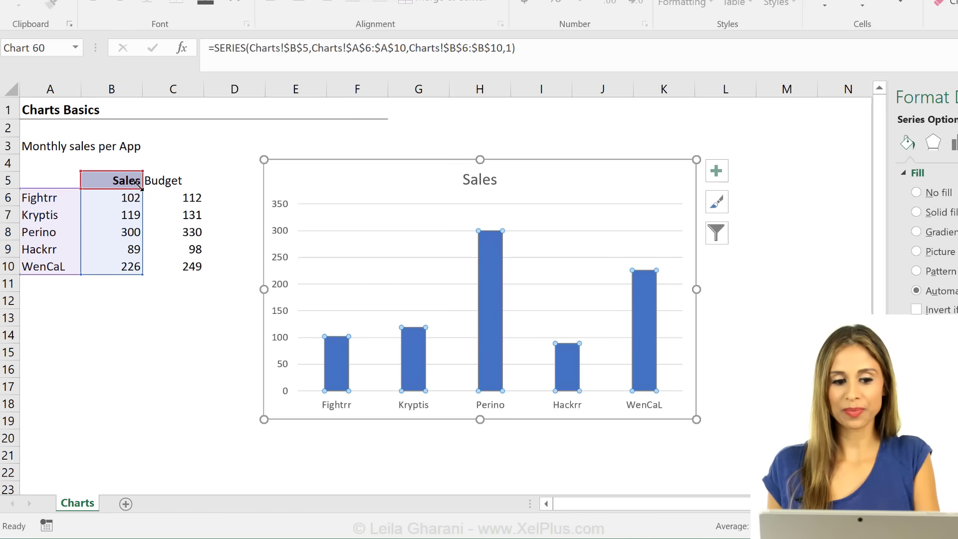
click(343, 164)
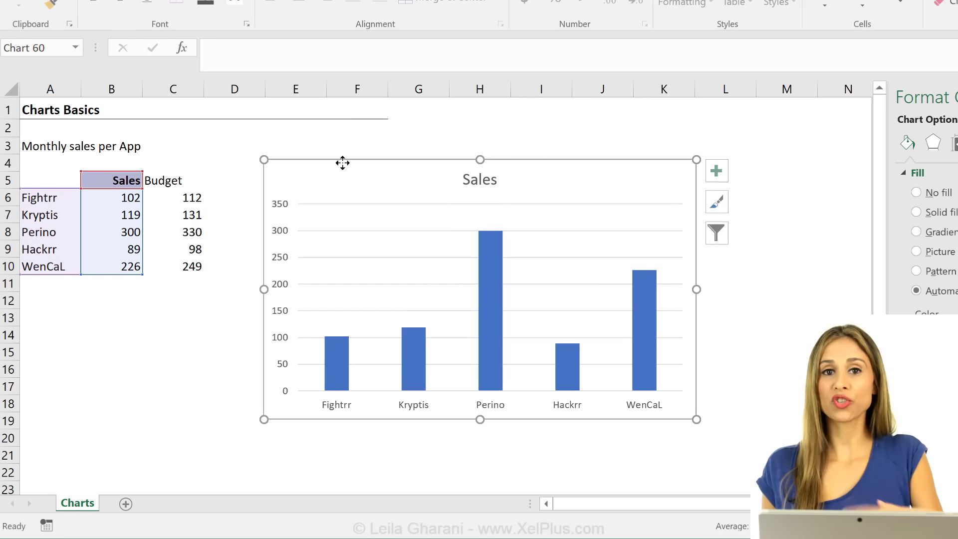
drag(140, 274, 205, 276)
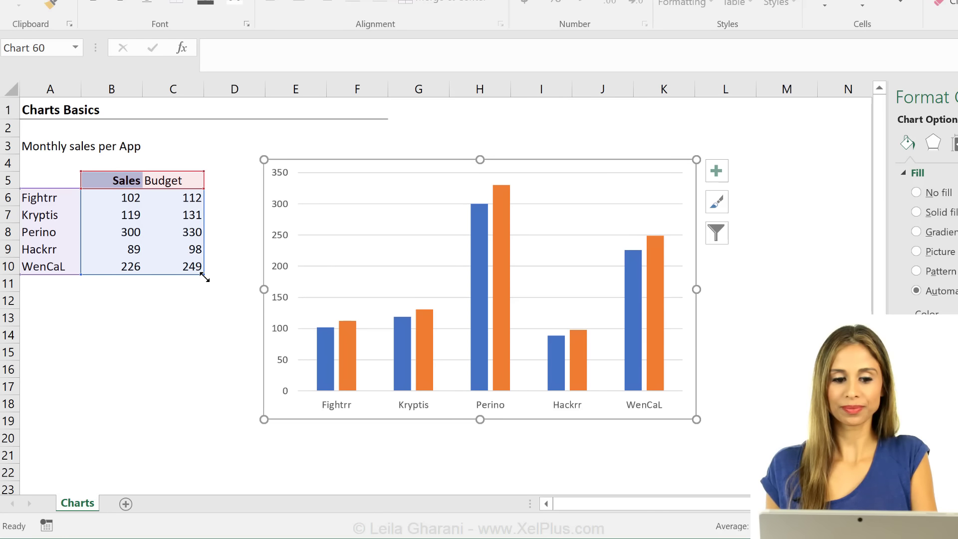
Step: Add a series named budgetduplicate to the chart's data source, using C6:C10 as its values
right_click(452, 236)
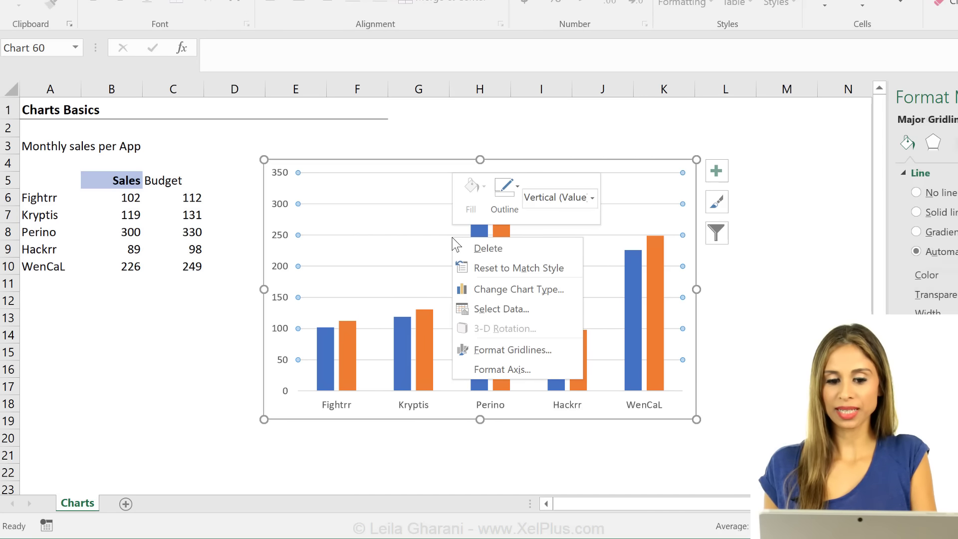
click(494, 308)
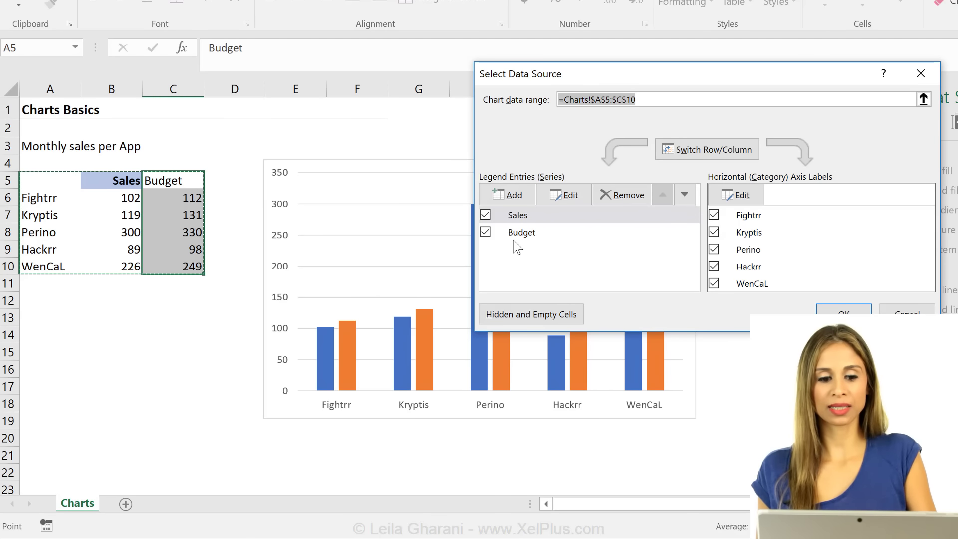
click(514, 196)
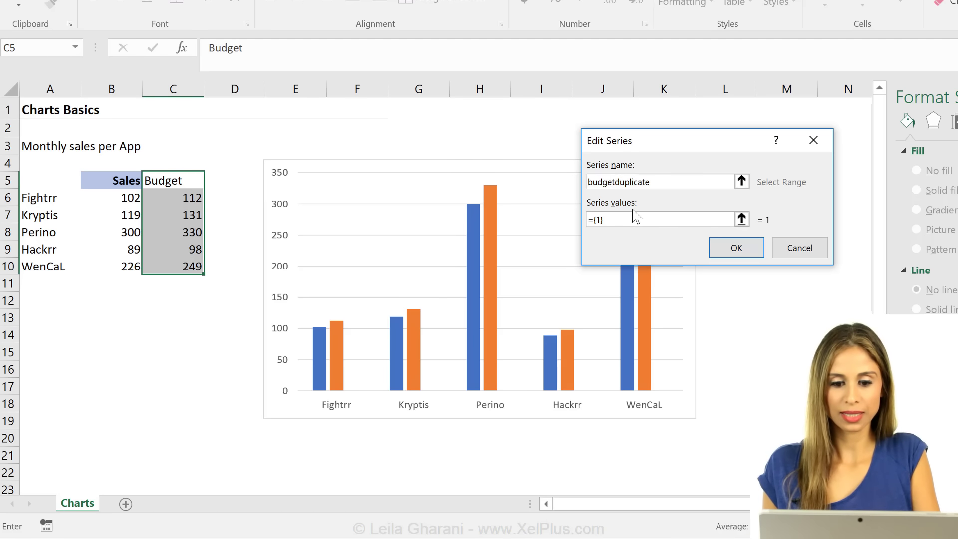
drag(636, 216, 555, 215)
key(BackSpace)
drag(188, 199, 198, 267)
click(736, 246)
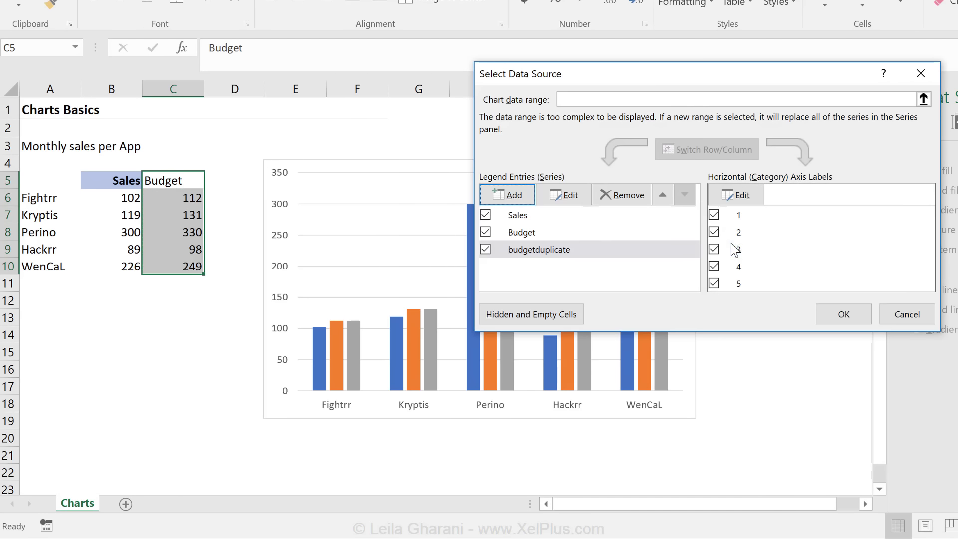
Step: Move the budgetduplicate series to the front of the chart's series order, and return it to the end
drag(586, 79, 689, 66)
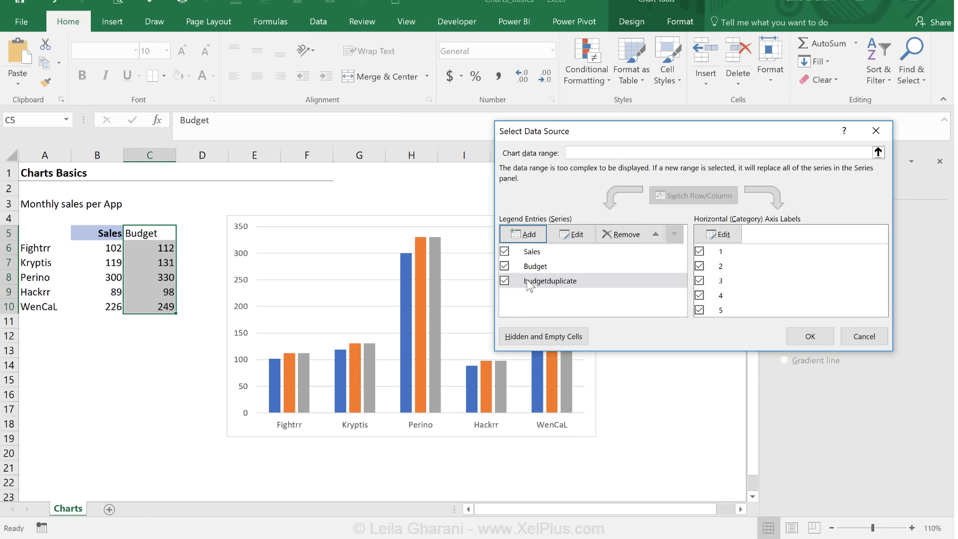
click(529, 282)
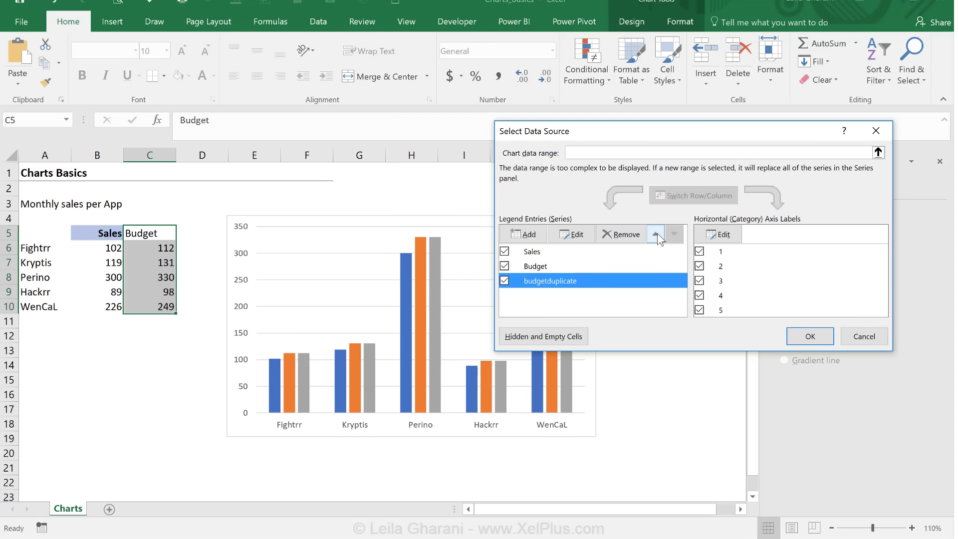
click(655, 234)
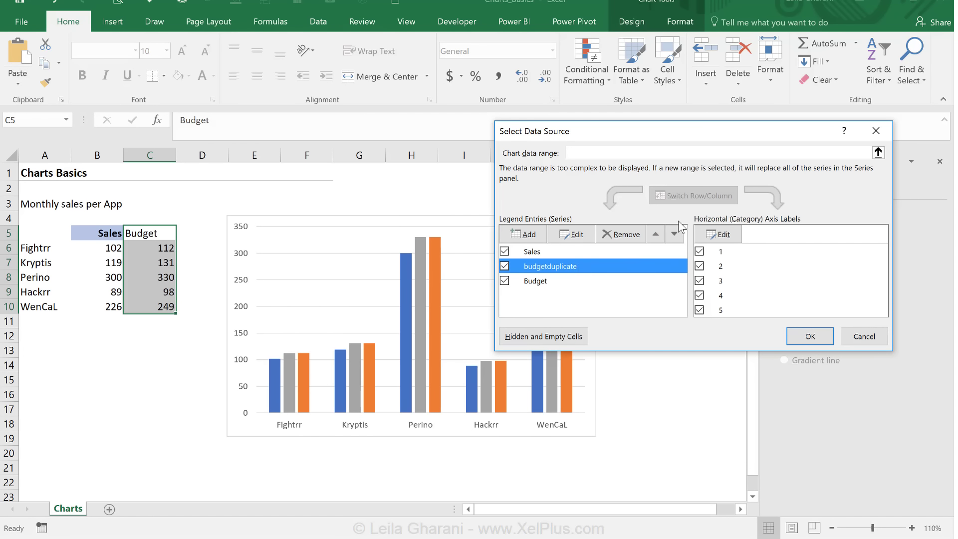
click(656, 235)
click(674, 234)
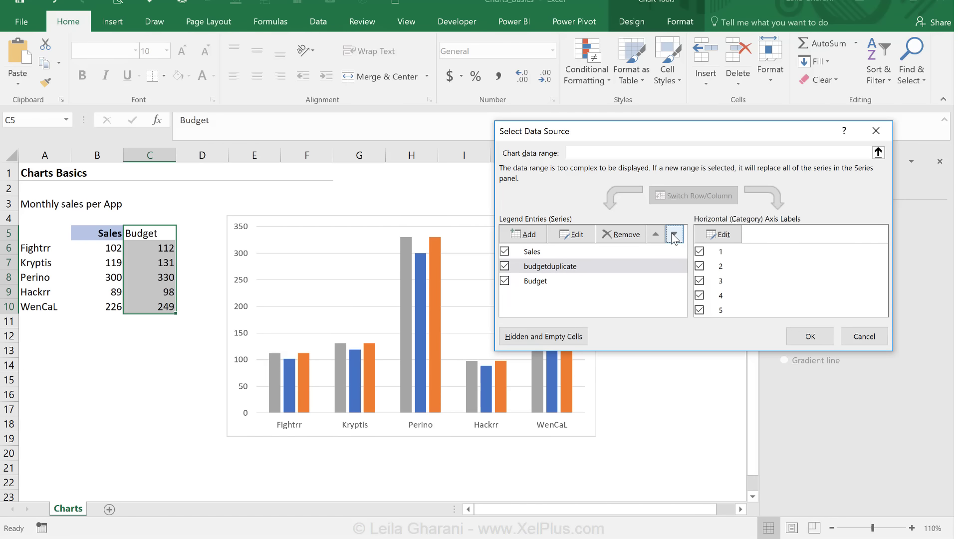
click(674, 235)
Step: Remove the budgetduplicate series from the chart's data source and accept the change
click(535, 287)
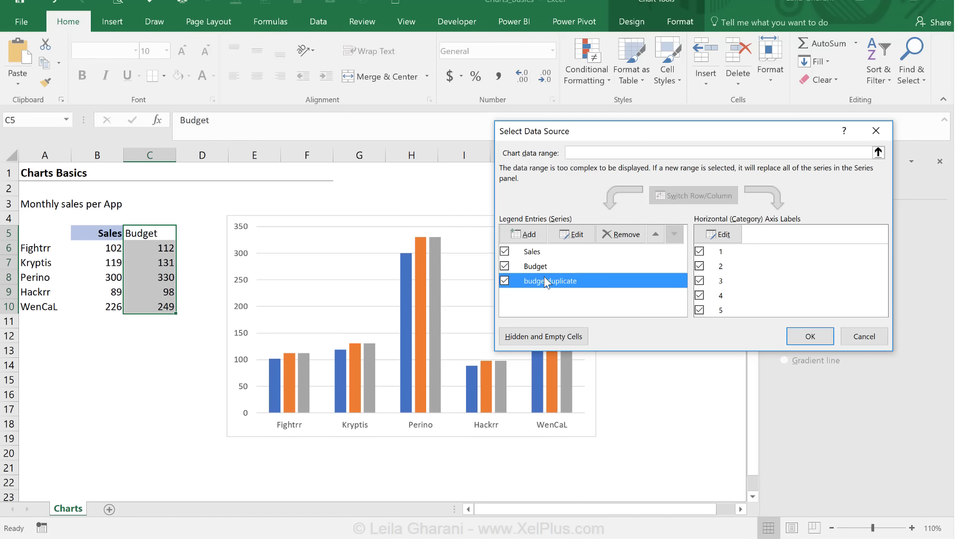
click(609, 238)
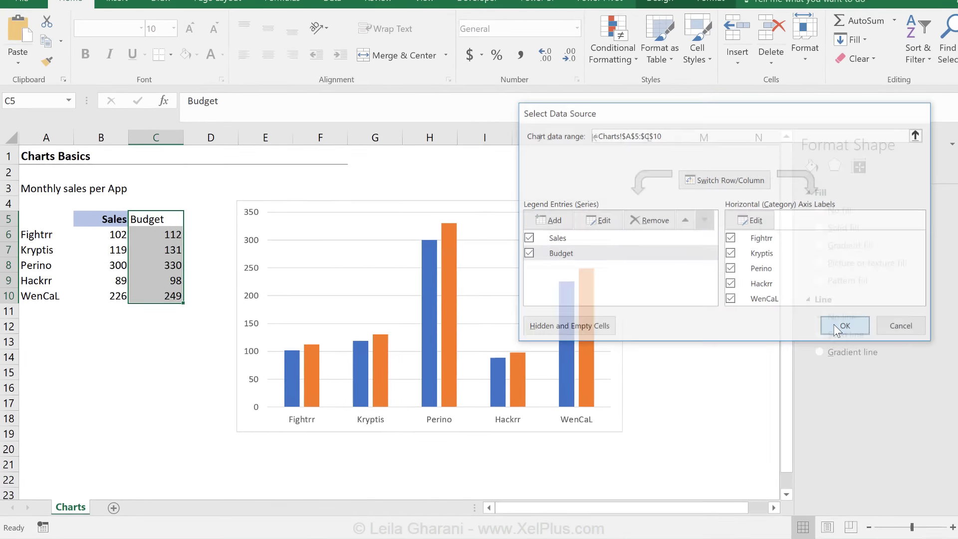
click(794, 338)
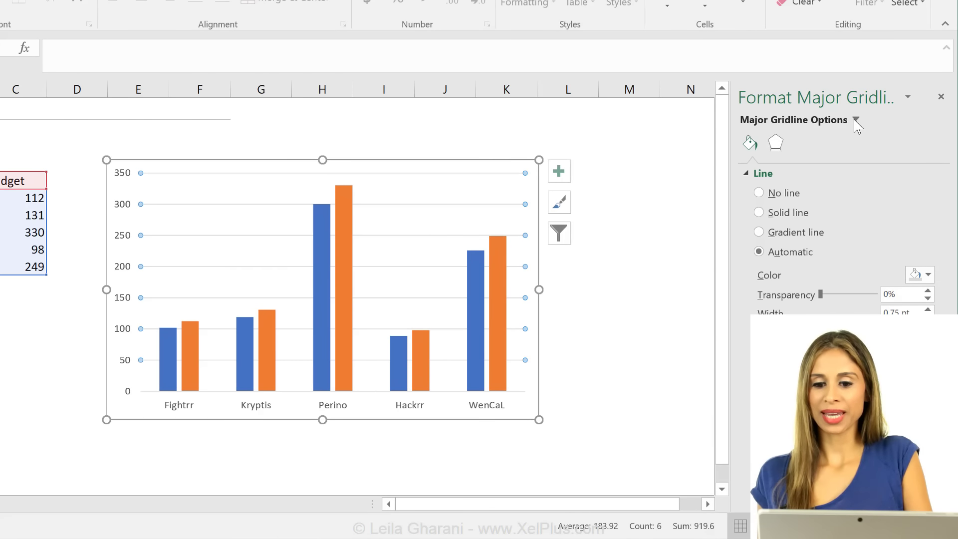
Step: Show the formatting options of the Sales series, the vertical value axis and the Budget series in turn
click(856, 120)
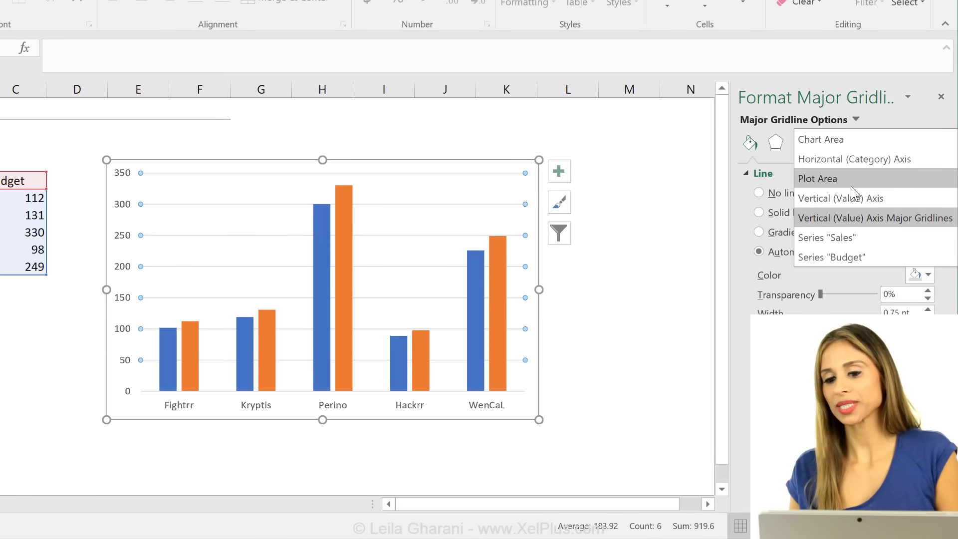
click(846, 238)
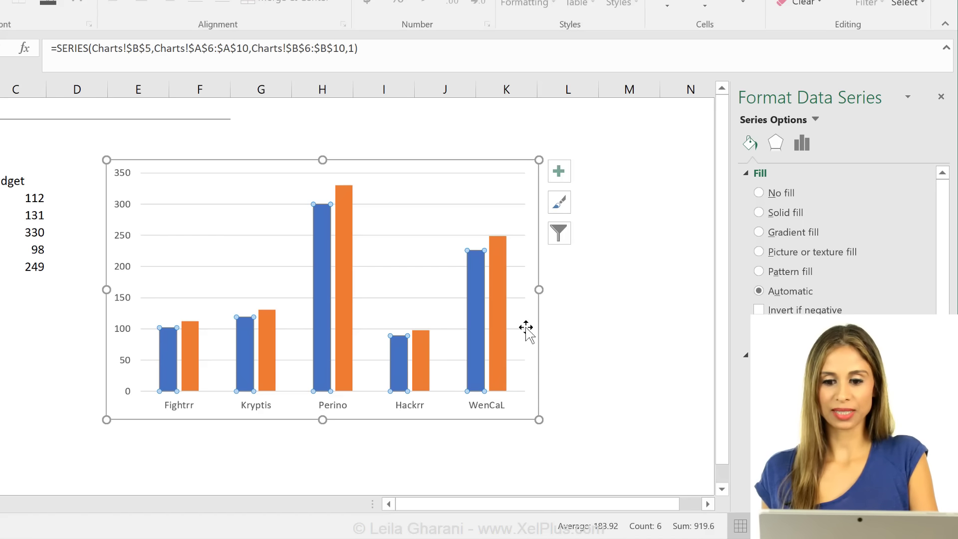
click(816, 119)
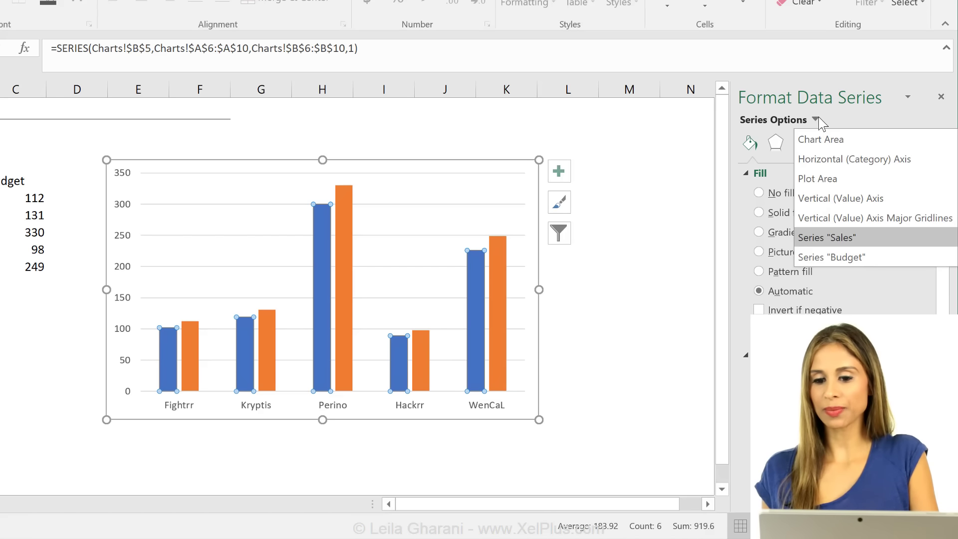
click(841, 199)
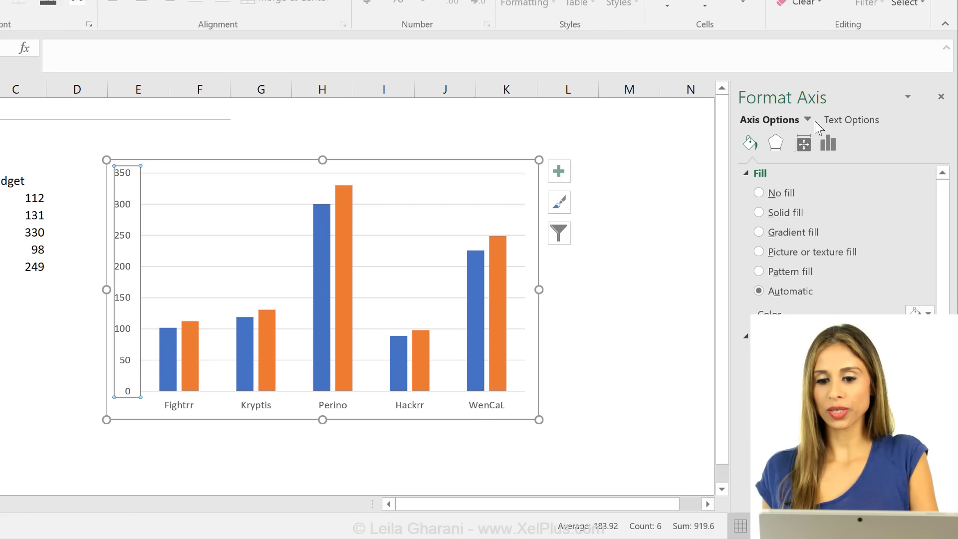
click(810, 120)
click(830, 257)
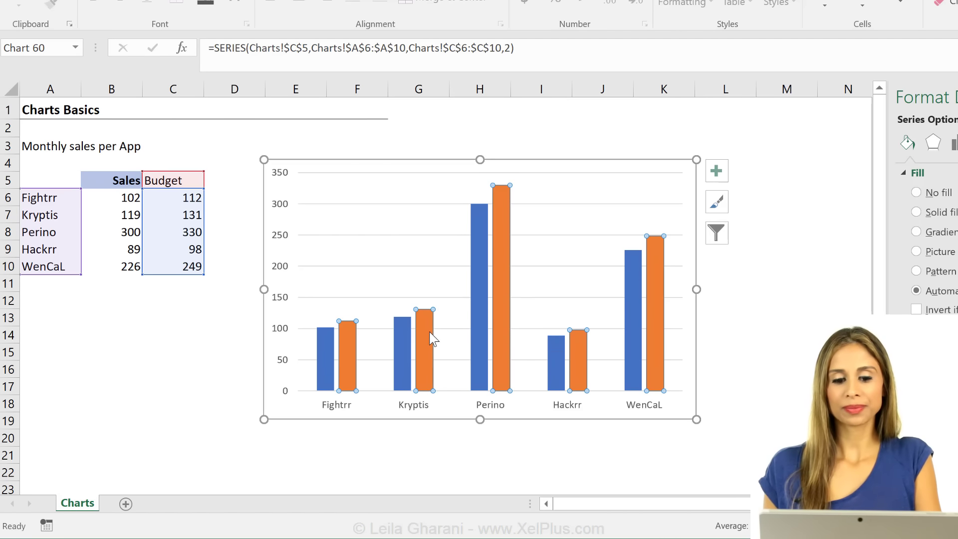
Step: Examine the chart types offered for the Budget series, and cancel without choosing one
mouse_move(430, 332)
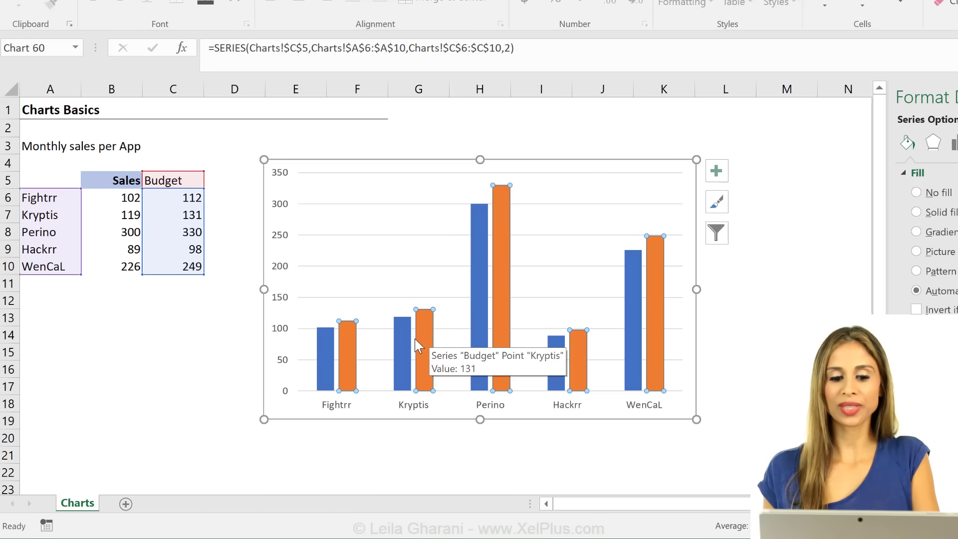
right_click(426, 337)
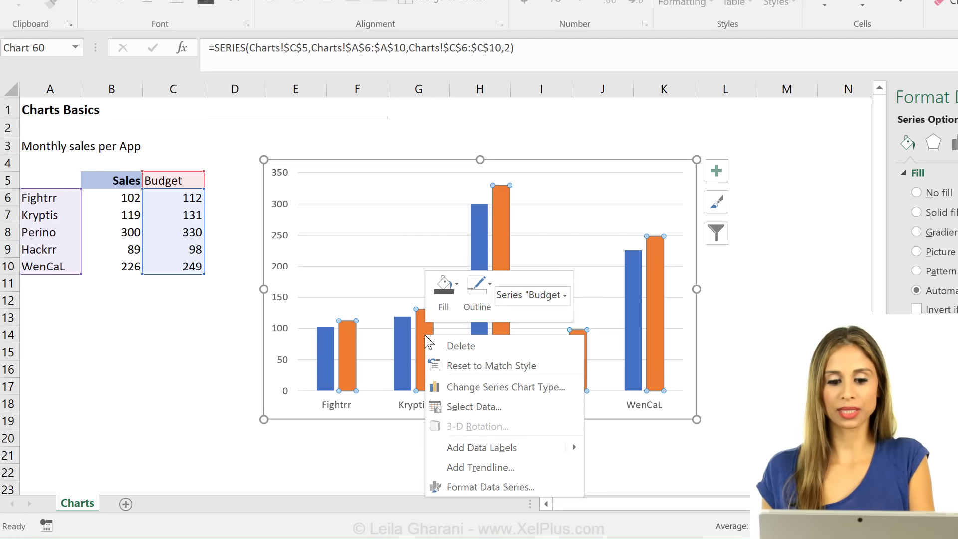
click(506, 387)
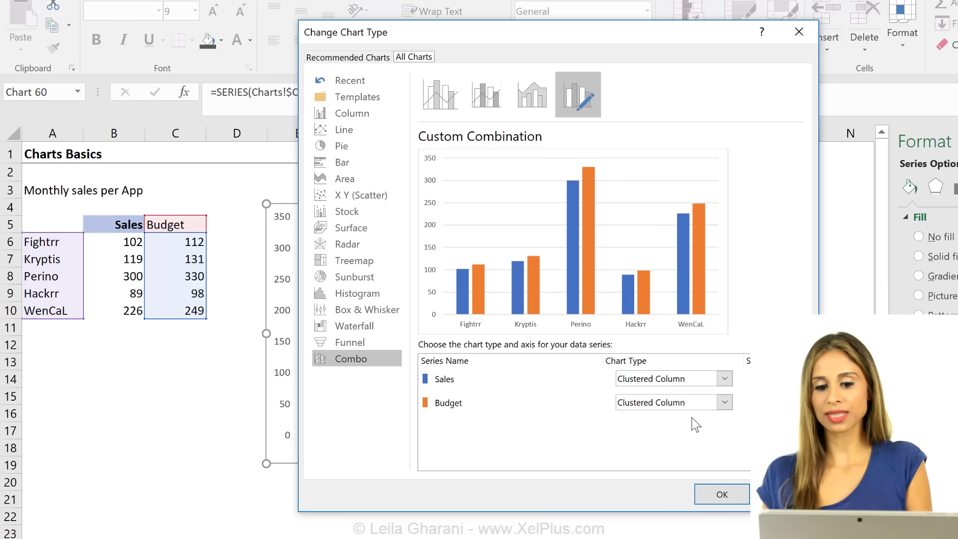
click(726, 405)
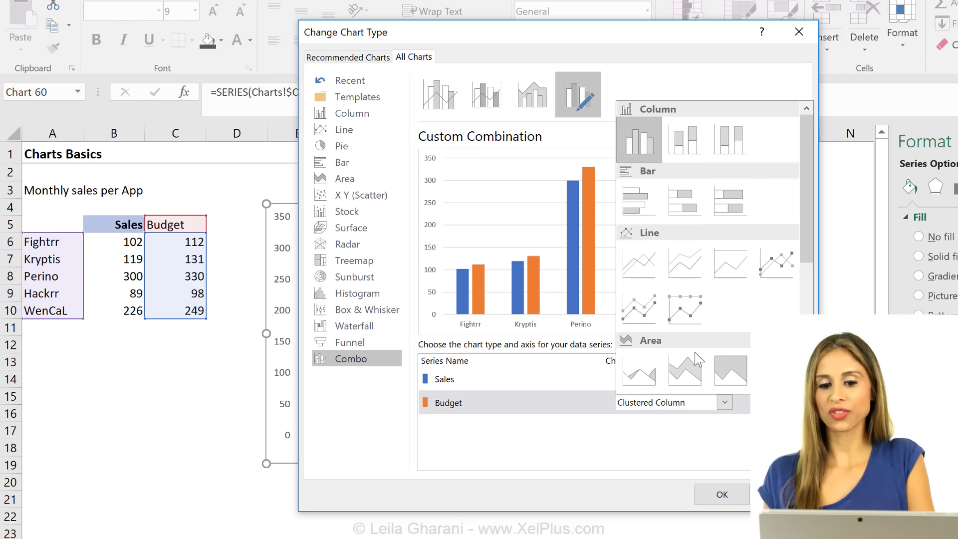
click(726, 402)
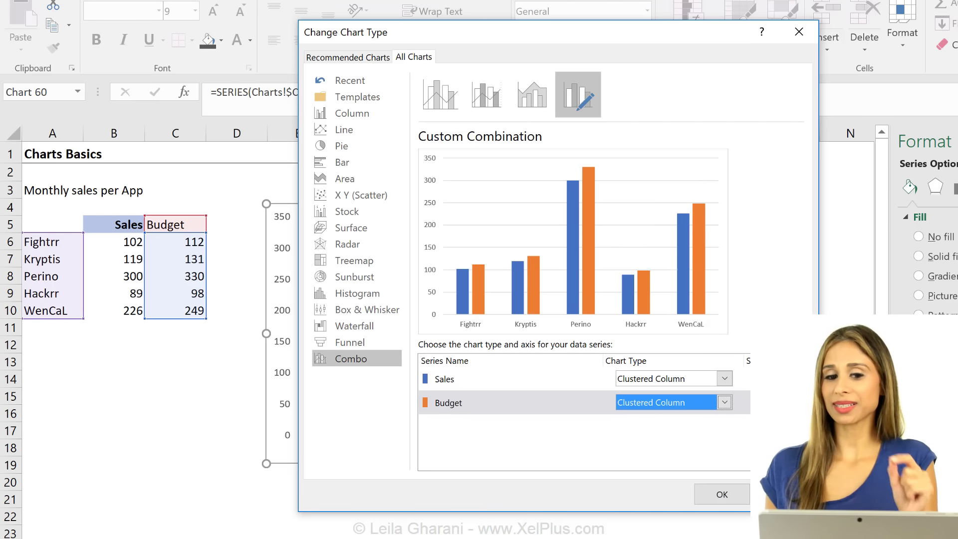
drag(619, 31, 703, 47)
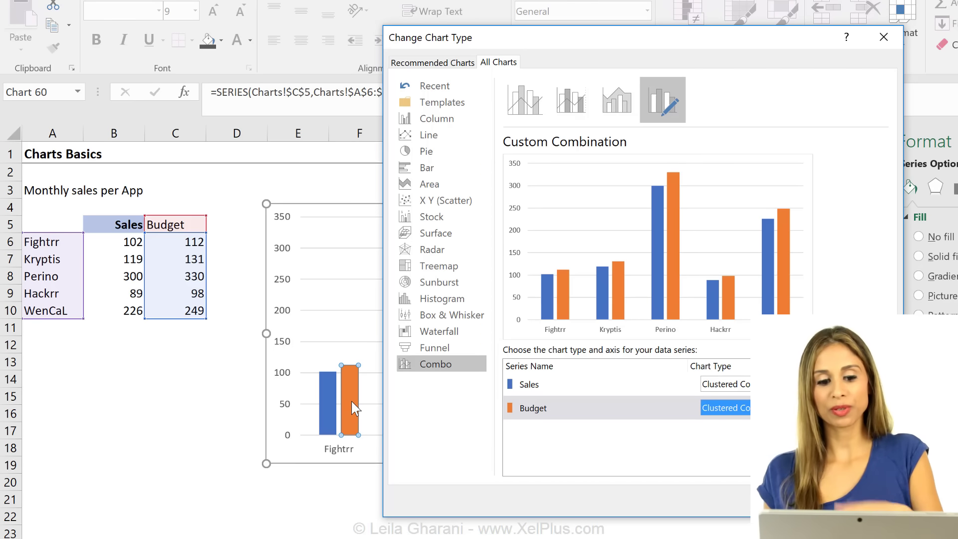
click(865, 499)
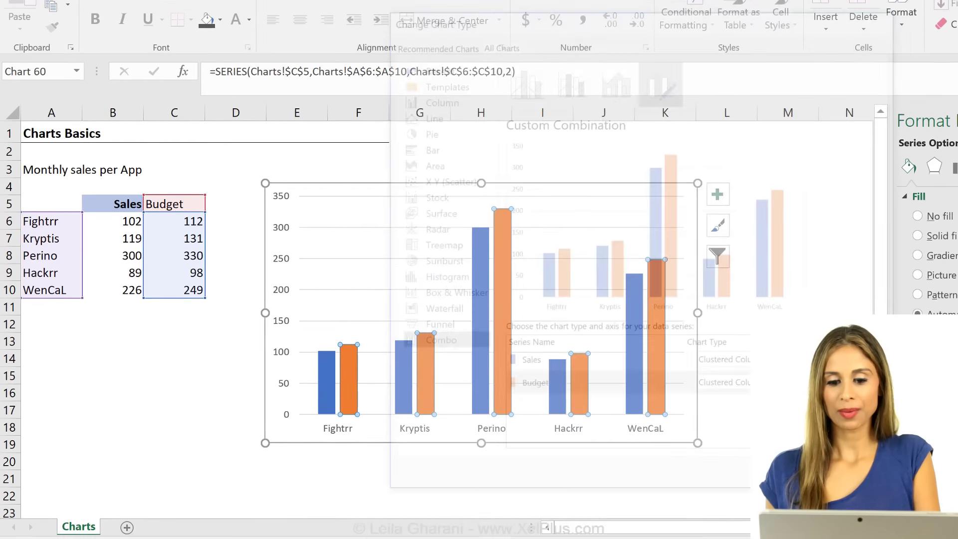
Step: View the series chart type settings starting from the Sales series, and cancel without changing them
mouse_move(345, 372)
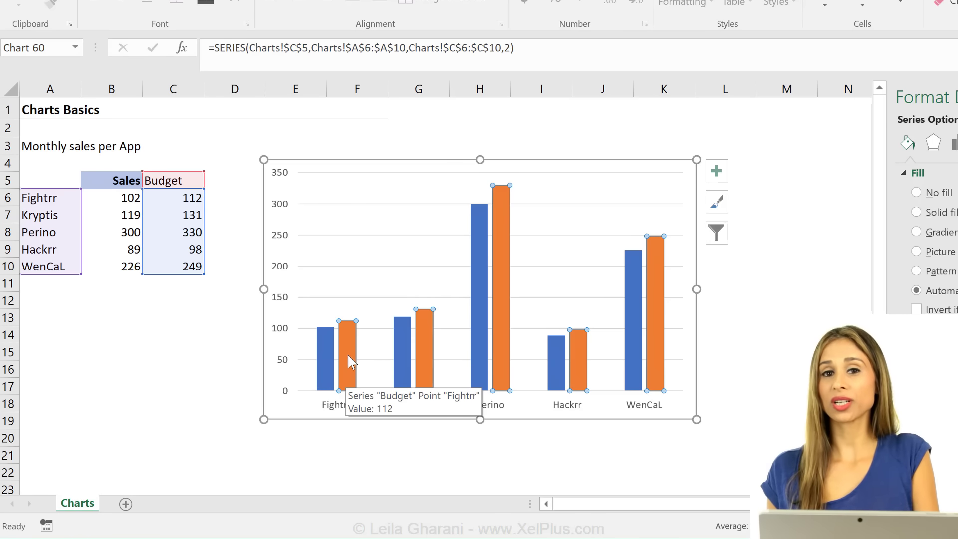
click(322, 368)
right_click(322, 368)
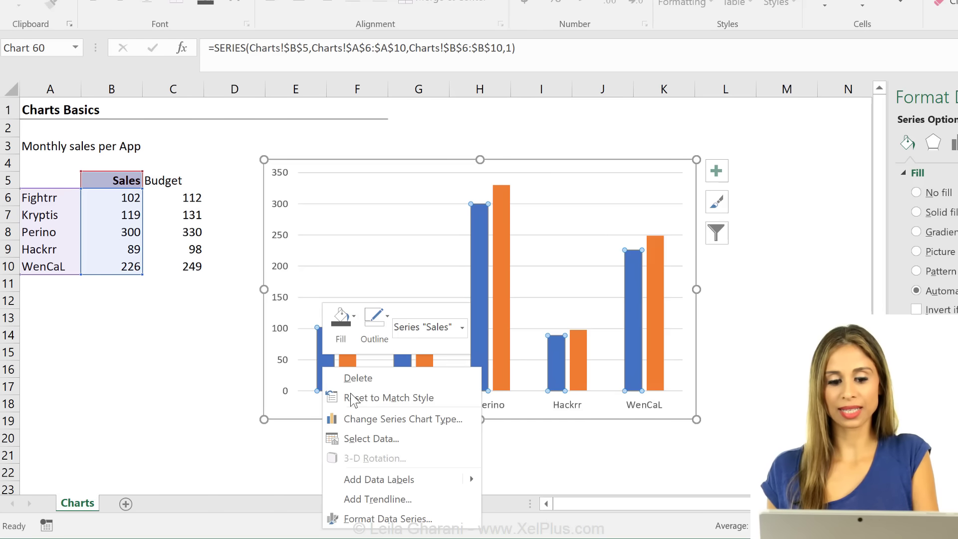
click(393, 425)
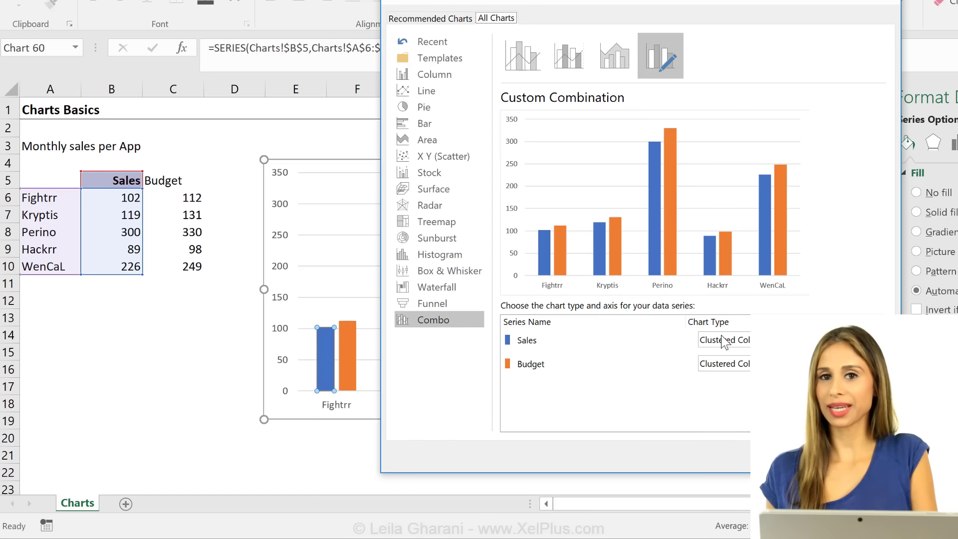
click(862, 455)
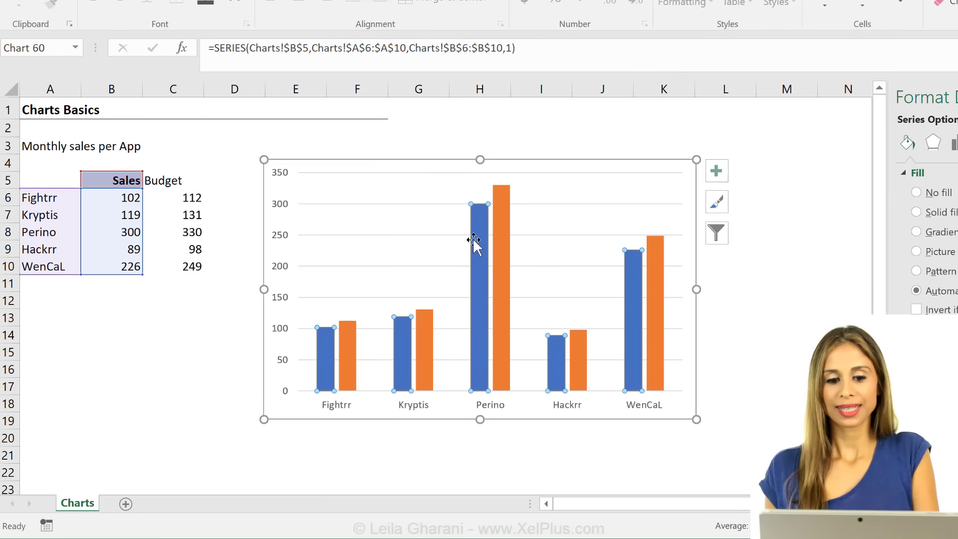
Step: Preview the Line chart type for the whole chart, switch back to Clustered Column and cancel the change
right_click(358, 207)
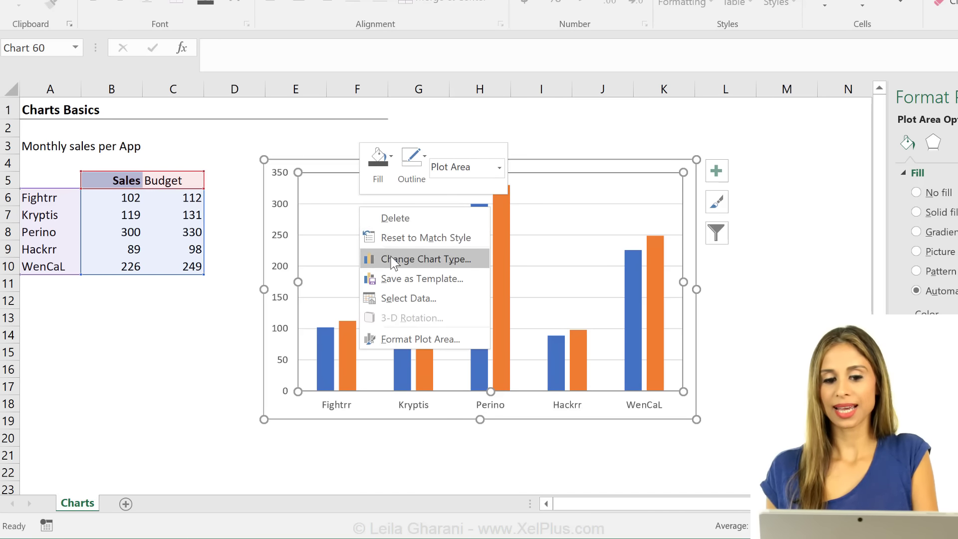
click(455, 258)
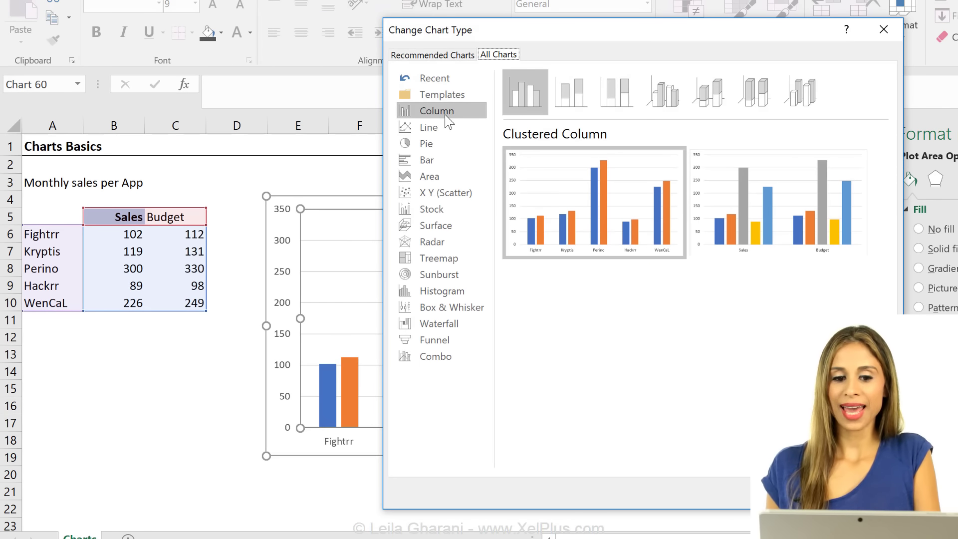
click(443, 127)
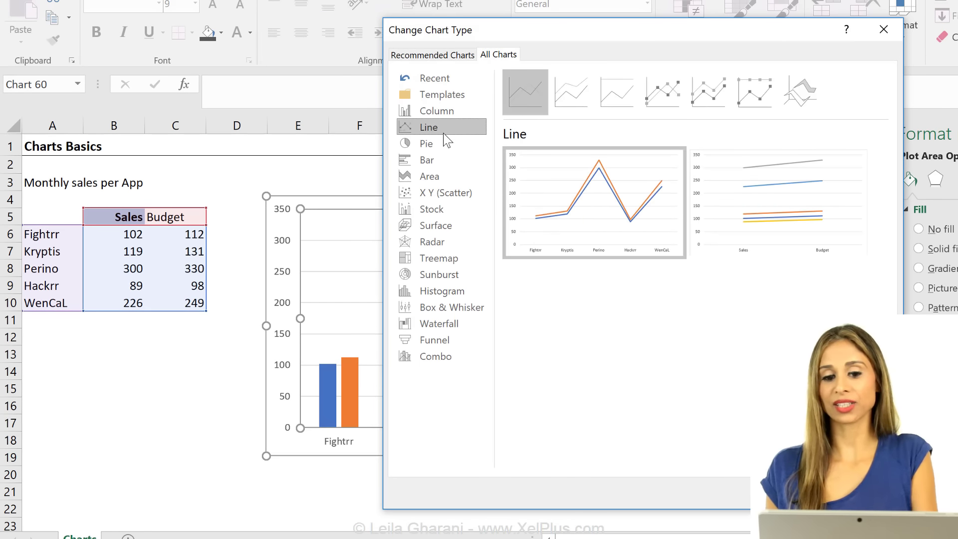
click(444, 115)
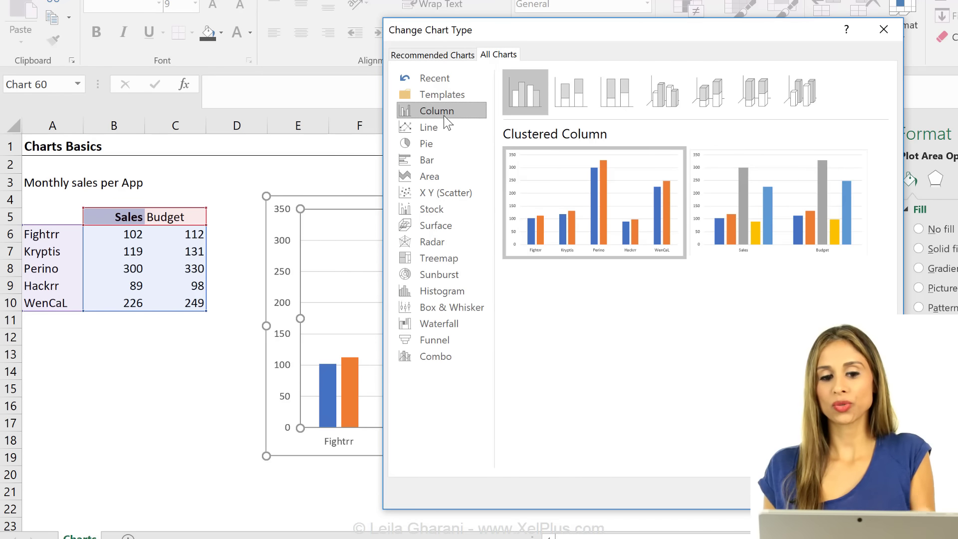
mouse_move(532, 287)
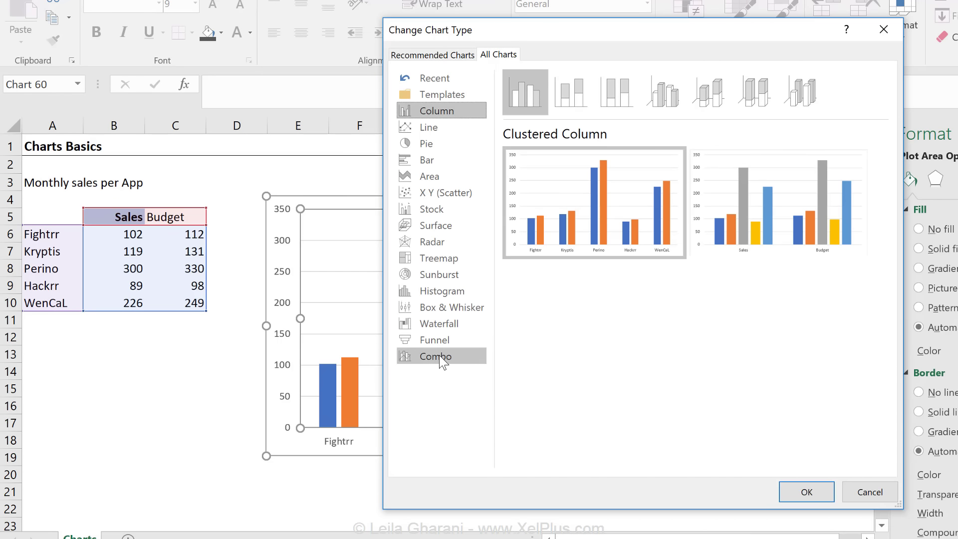
click(869, 493)
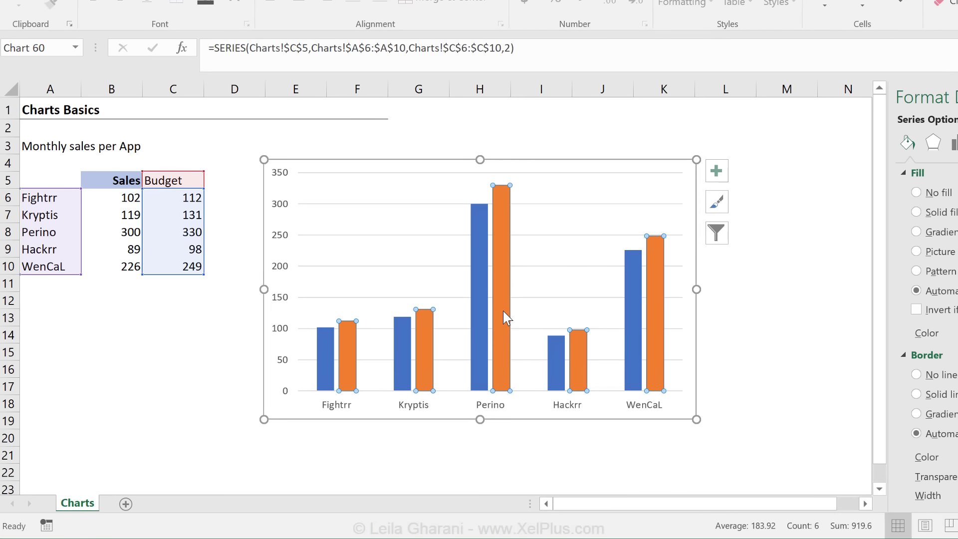
Step: Change the Budget series to Line with Markers, keeping Sales as Clustered Column, and select the Budget line
right_click(503, 313)
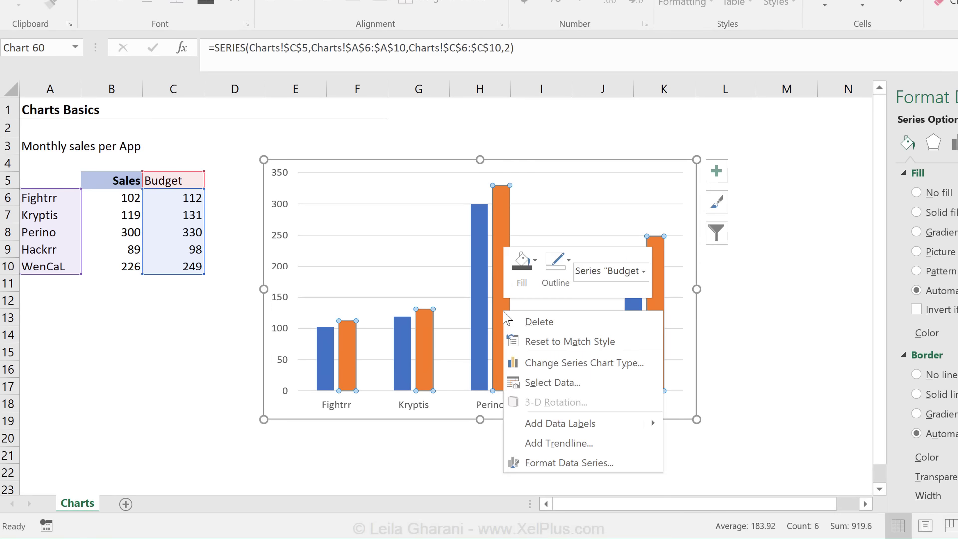
click(561, 362)
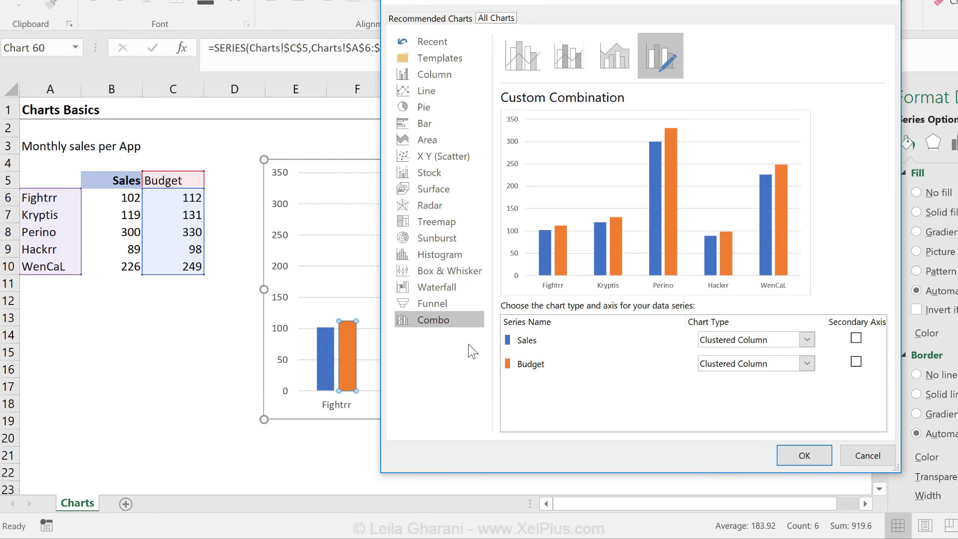
click(806, 376)
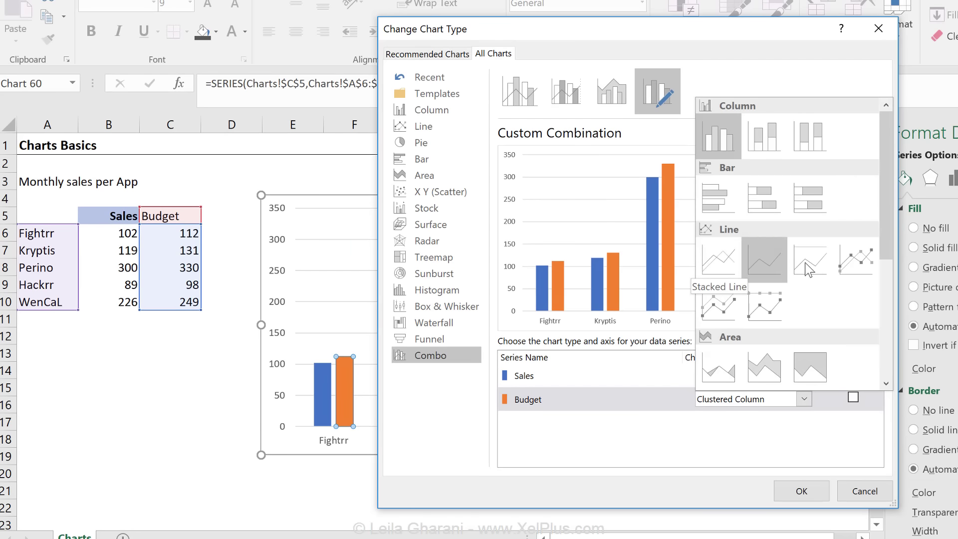
click(852, 262)
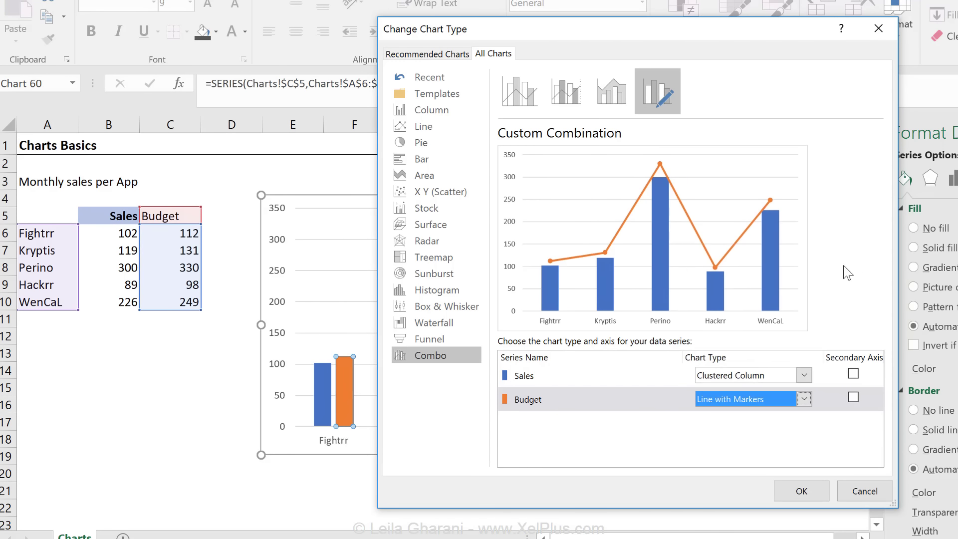
click(800, 491)
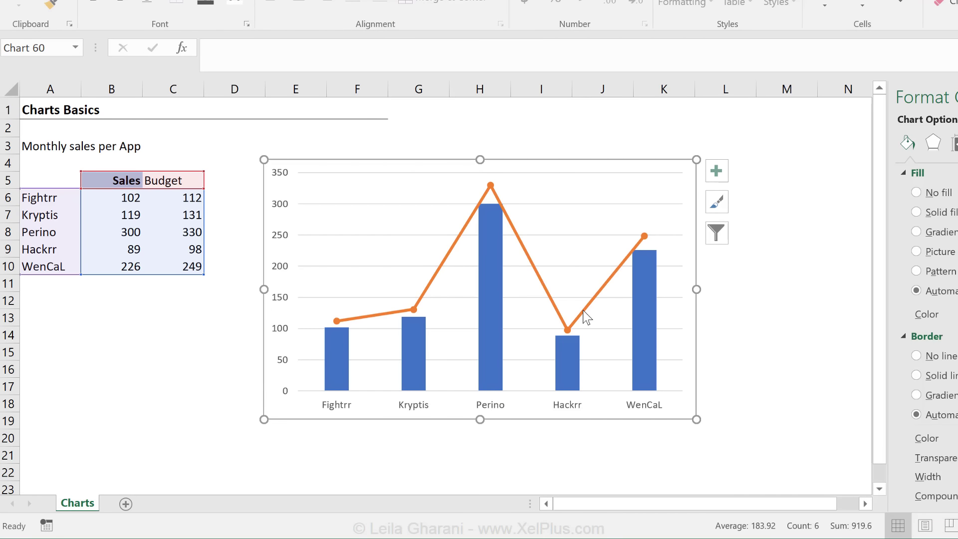
click(583, 310)
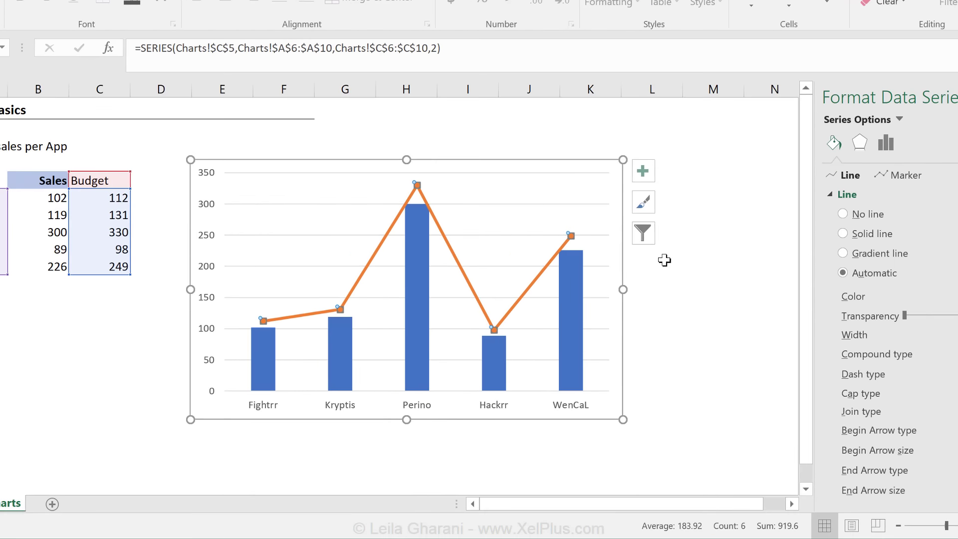
Step: Remove the Budget series' connecting line and give its markers the built-in long dash type
click(844, 215)
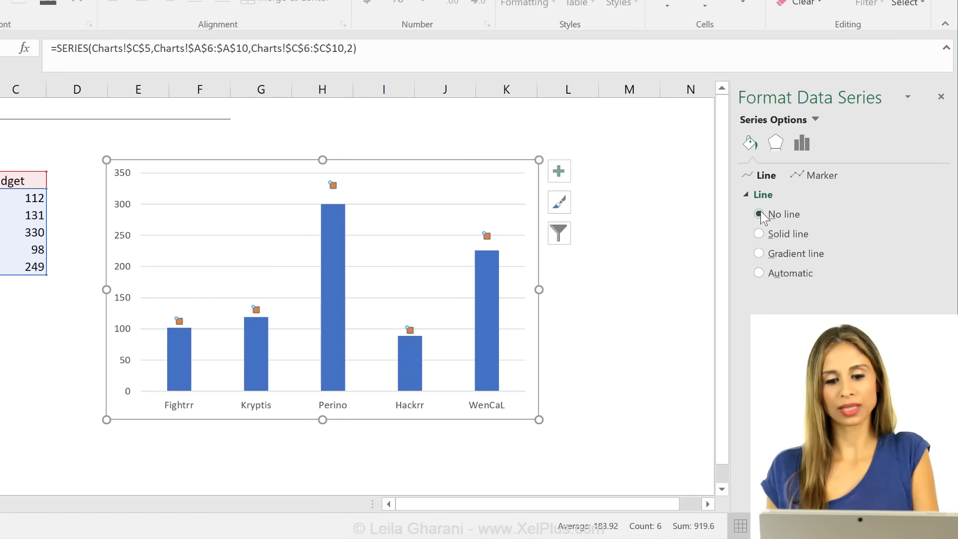
click(819, 179)
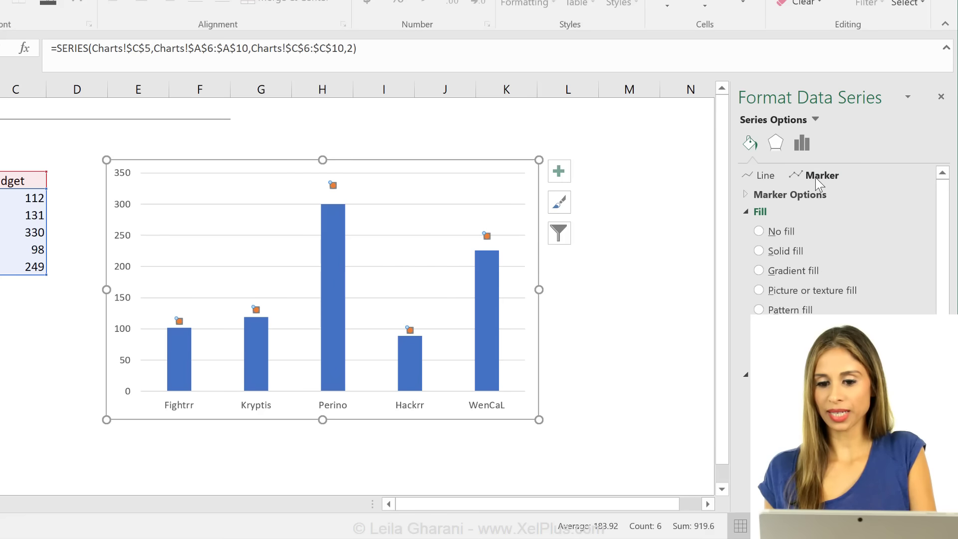
click(742, 195)
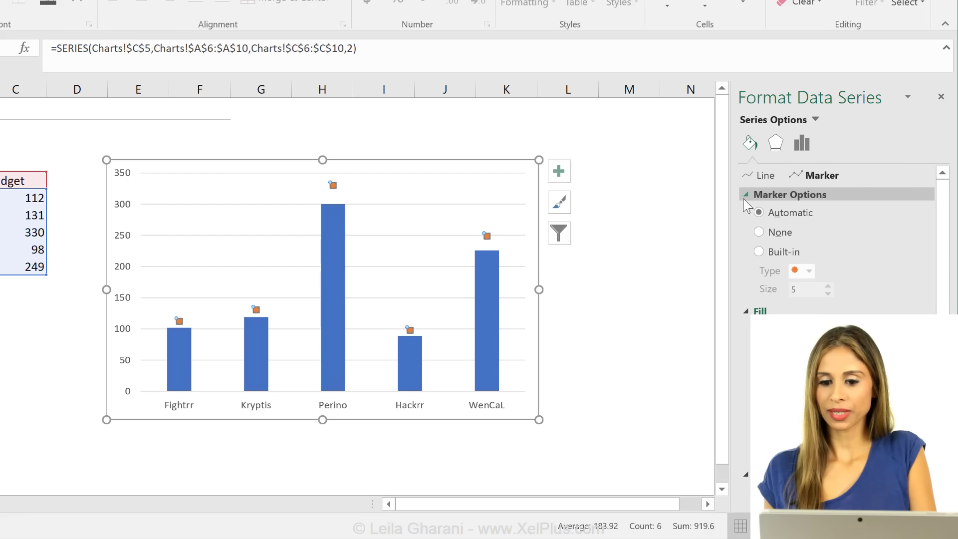
click(759, 252)
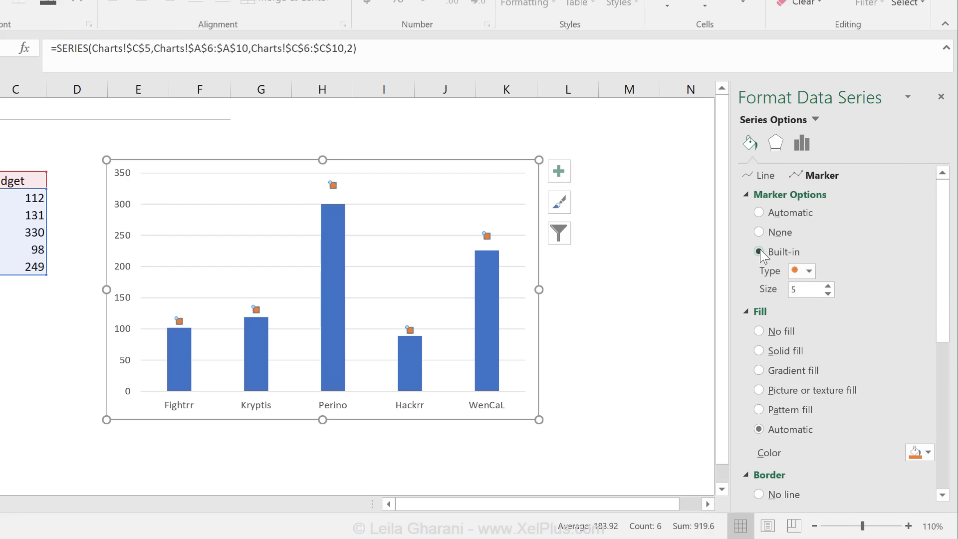
click(809, 271)
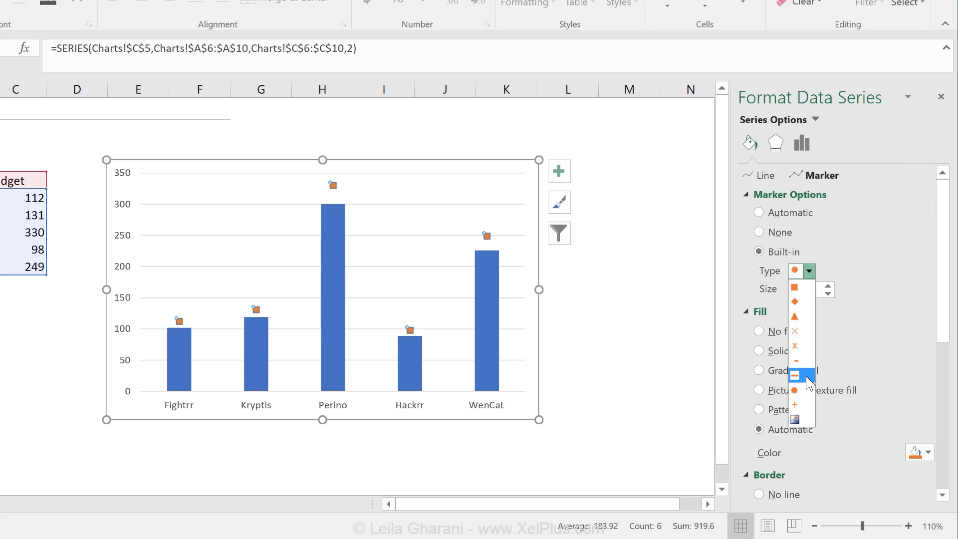
click(795, 376)
Step: Set the Budget dash markers to size 8 with a dark grey solid fill and no border line
click(829, 286)
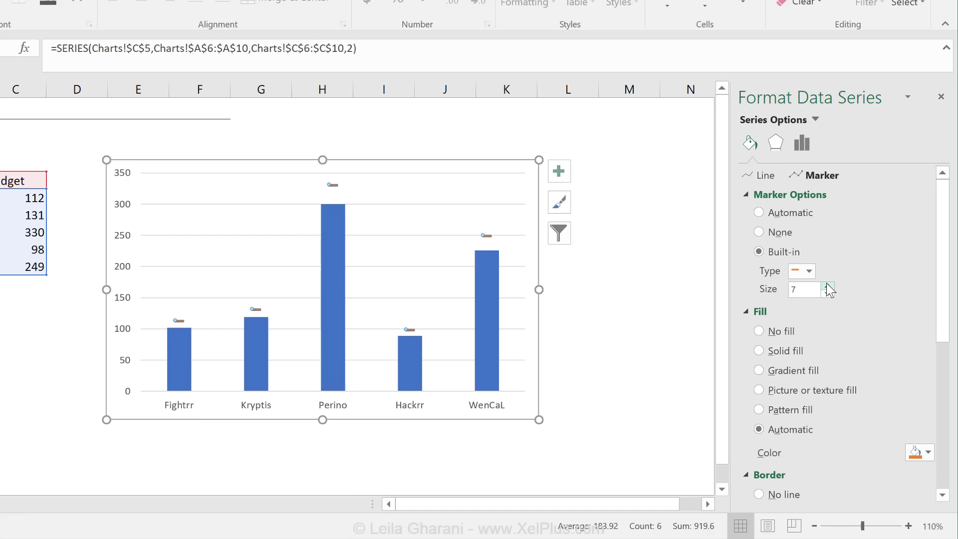
click(828, 287)
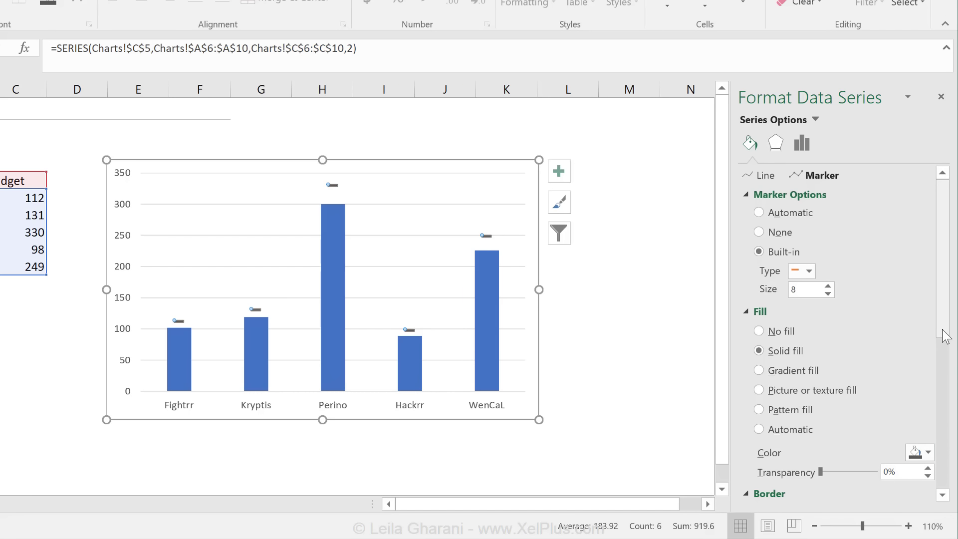
drag(942, 331, 942, 402)
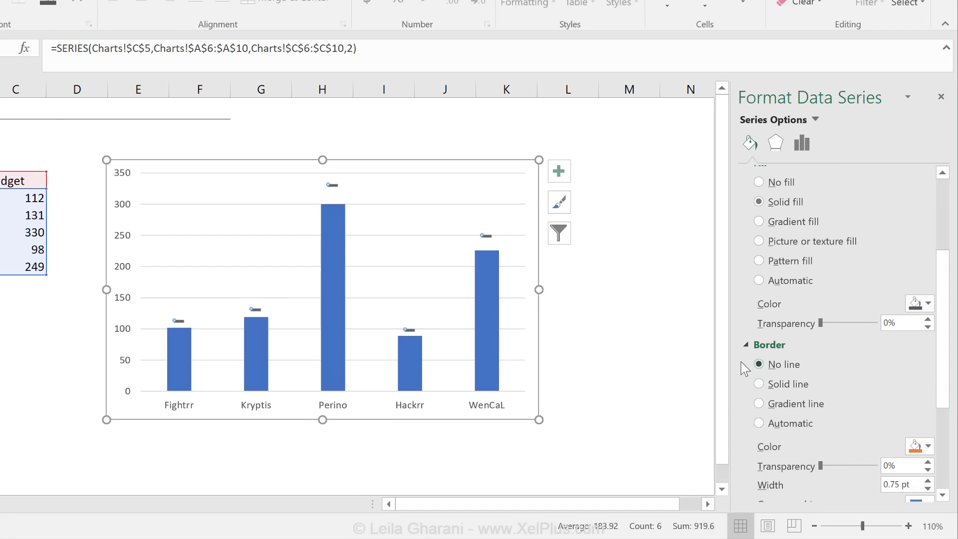
scroll(743, 369, up, 2)
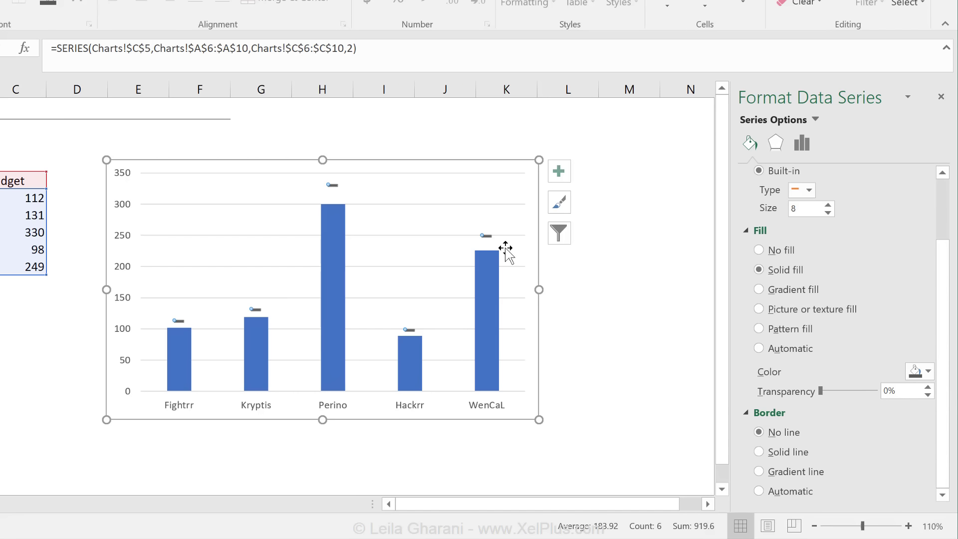
Step: Delete the major gridlines from the chart
click(433, 267)
key(Escape)
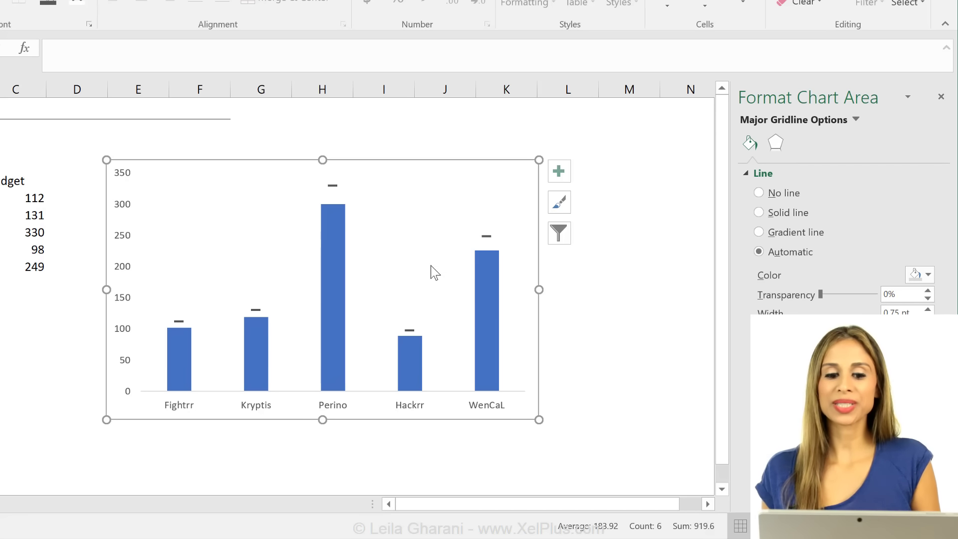
Step: Add data labels to the Sales columns, positioned at Inside Base with white text
click(337, 269)
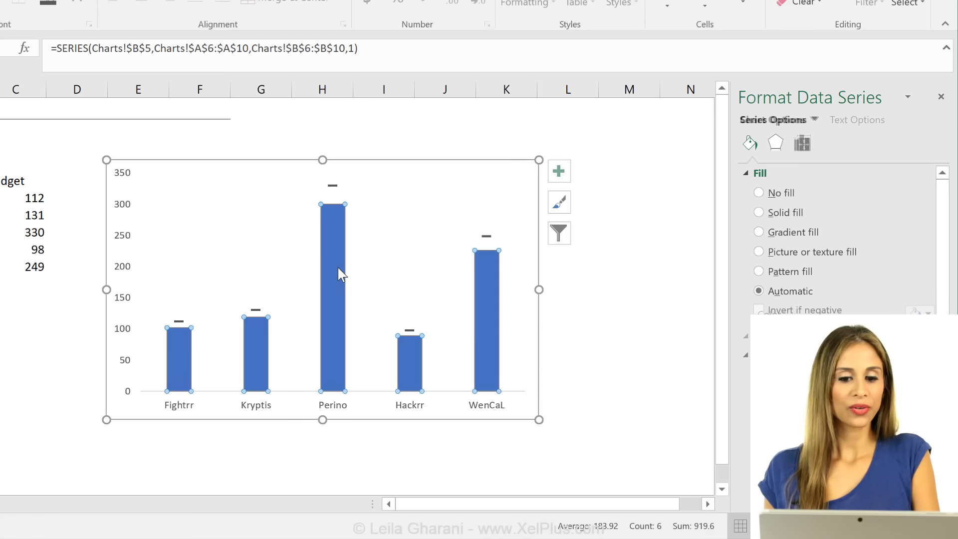
right_click(337, 269)
mouse_move(445, 379)
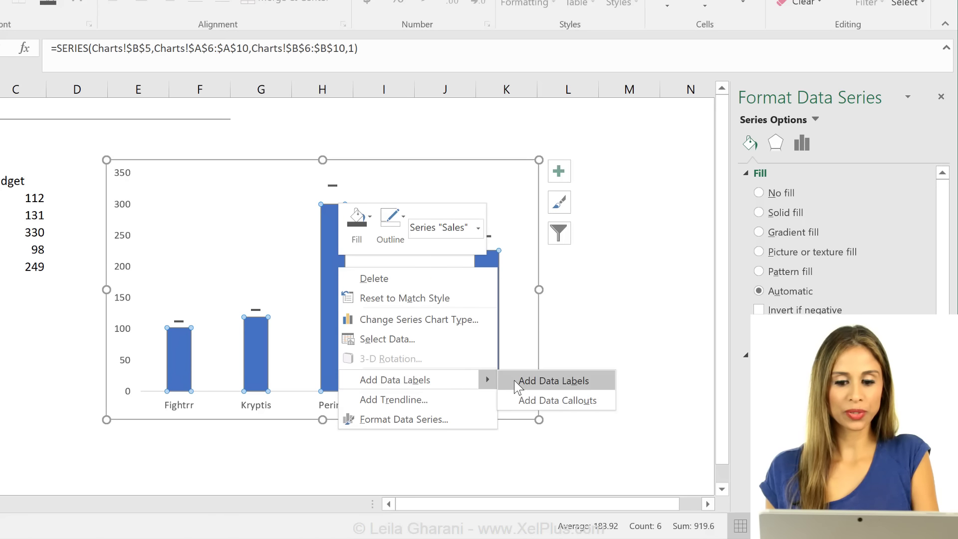
click(519, 380)
click(337, 203)
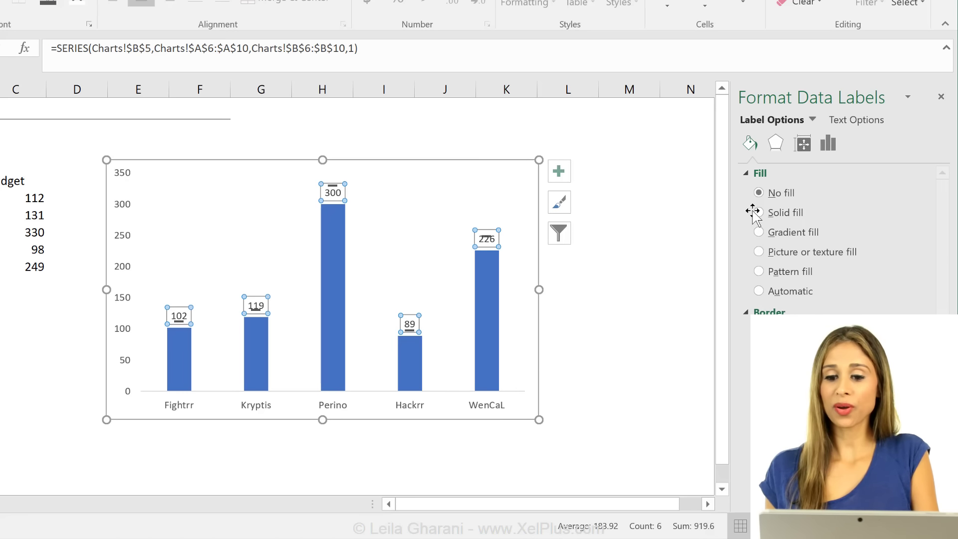
click(827, 145)
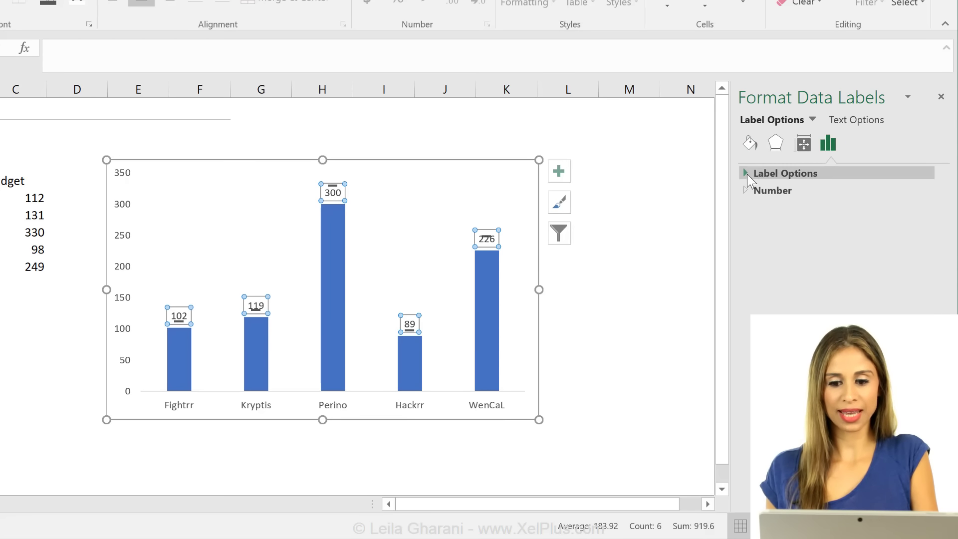
click(747, 175)
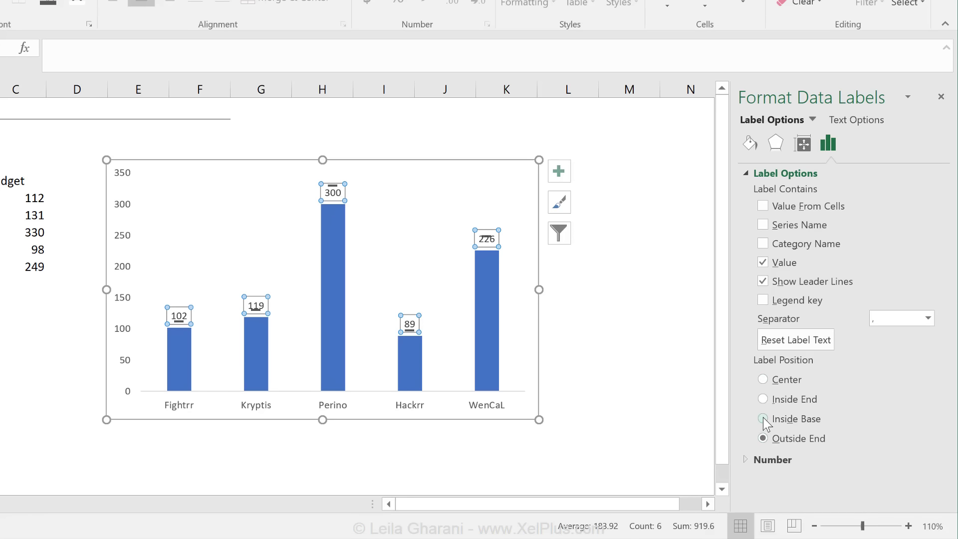
click(764, 419)
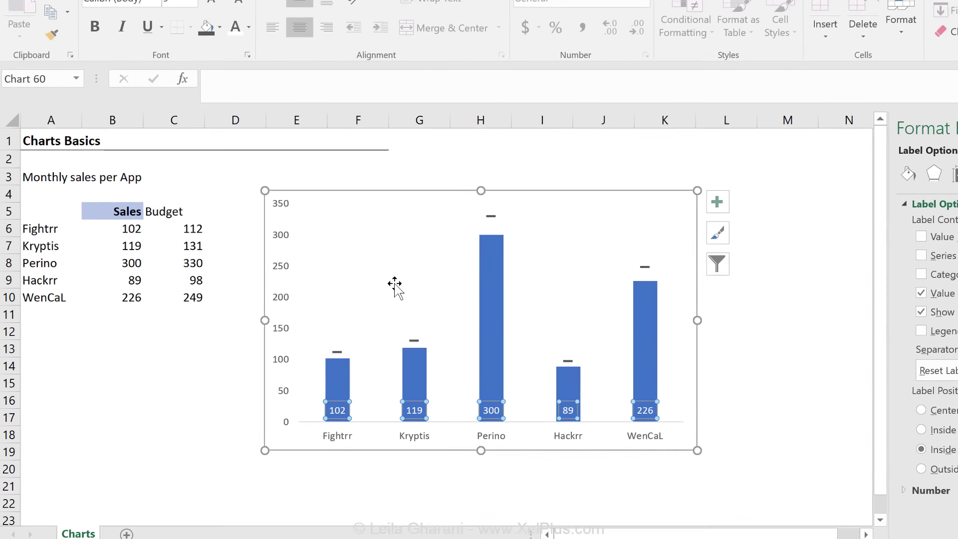
Step: Add data labels to the Budget markers and position them Above, then deselect the chart
click(417, 314)
right_click(414, 310)
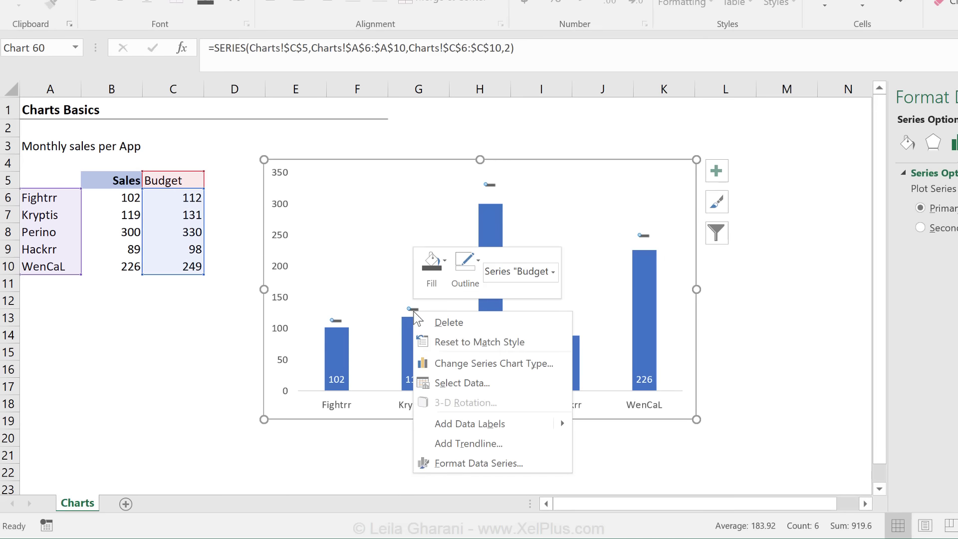
mouse_move(529, 425)
click(597, 425)
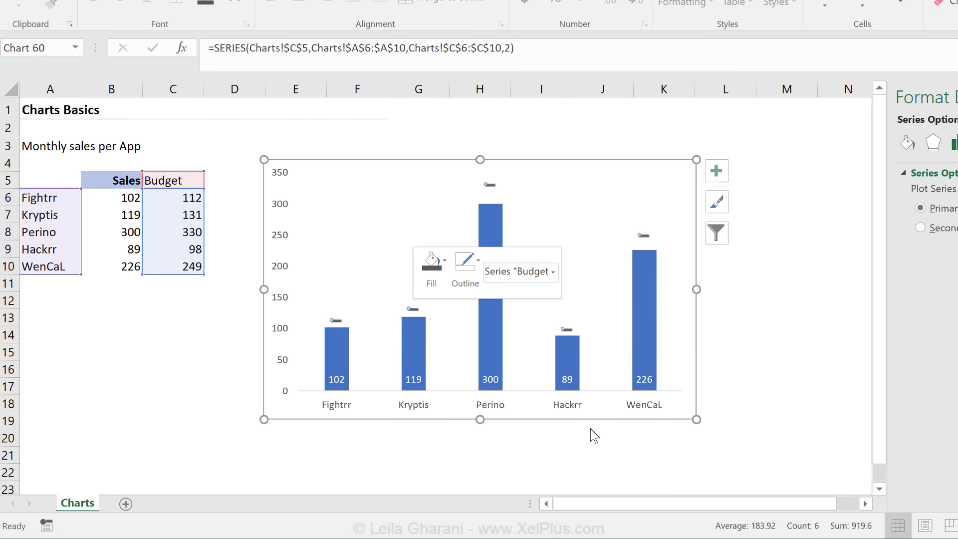
click(665, 236)
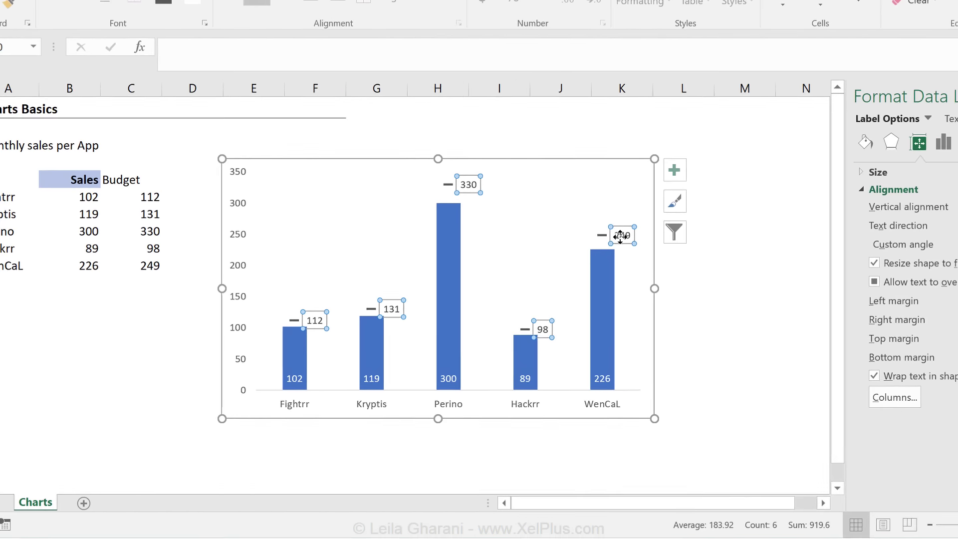
click(865, 140)
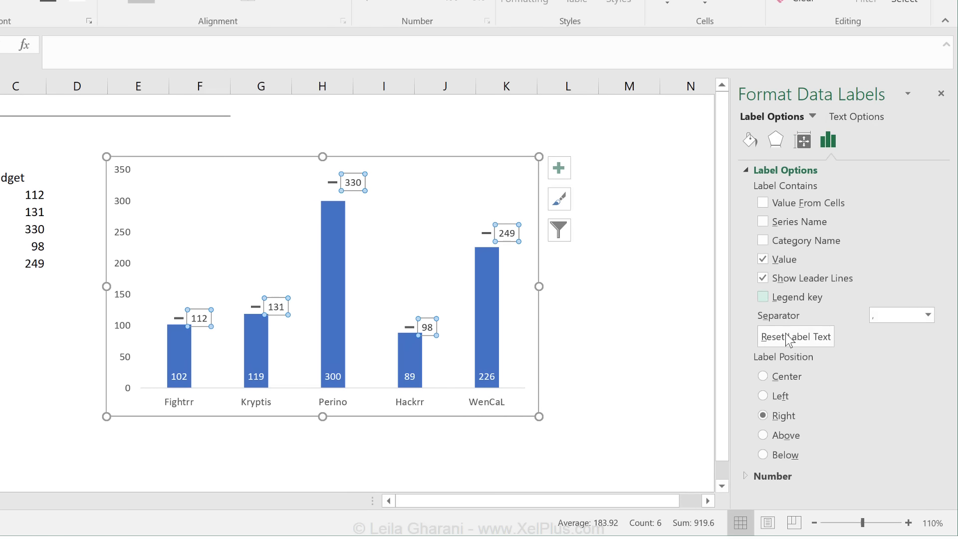
click(793, 432)
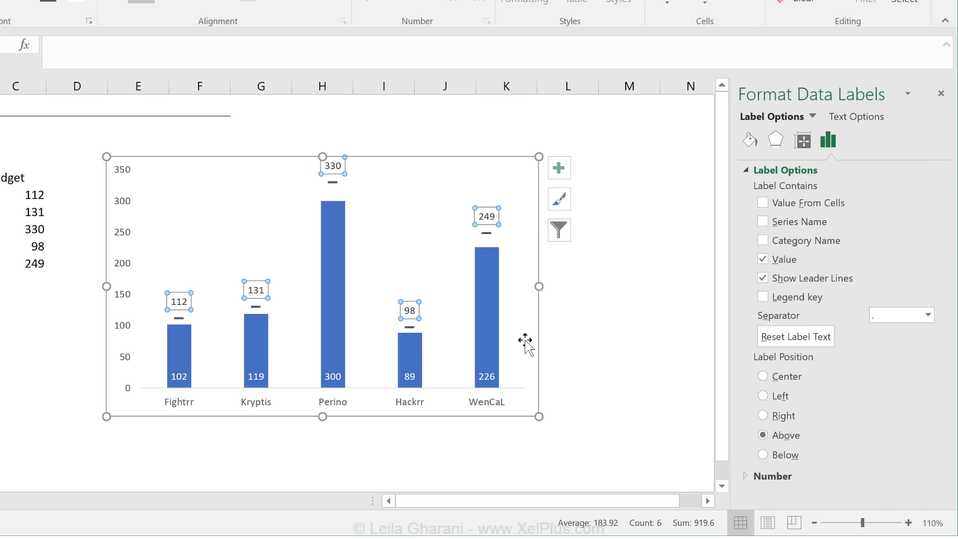
click(554, 315)
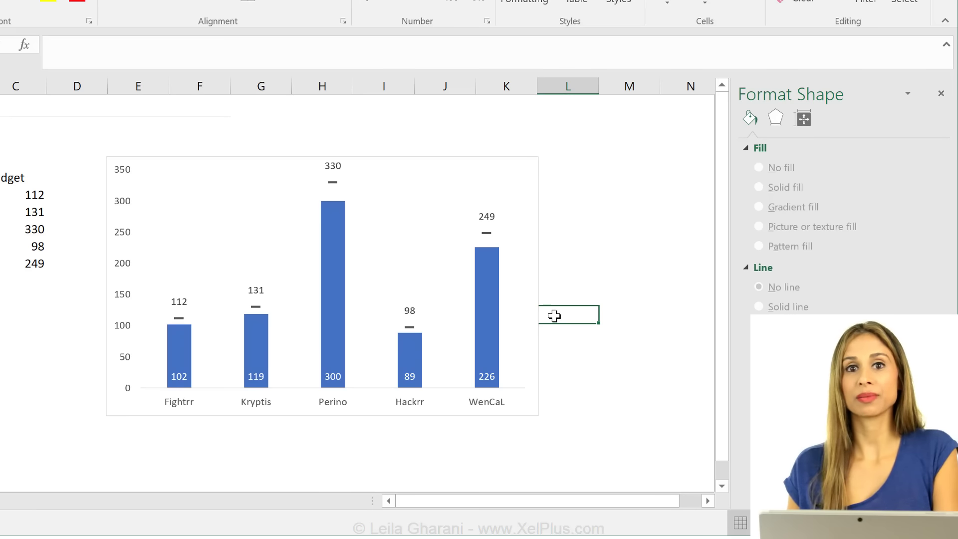
Step: Add a chart title and a legend positioned at Top to the chart
click(483, 171)
click(559, 168)
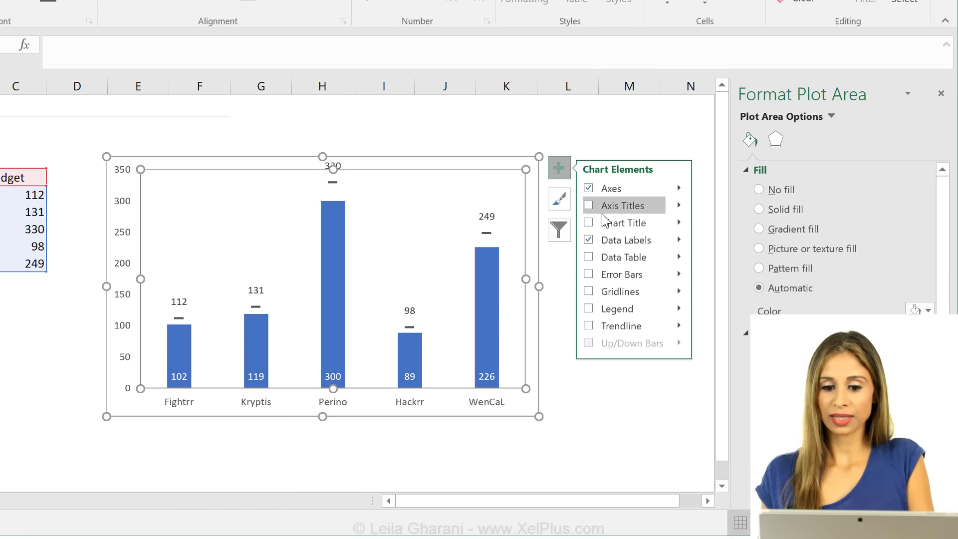
click(589, 223)
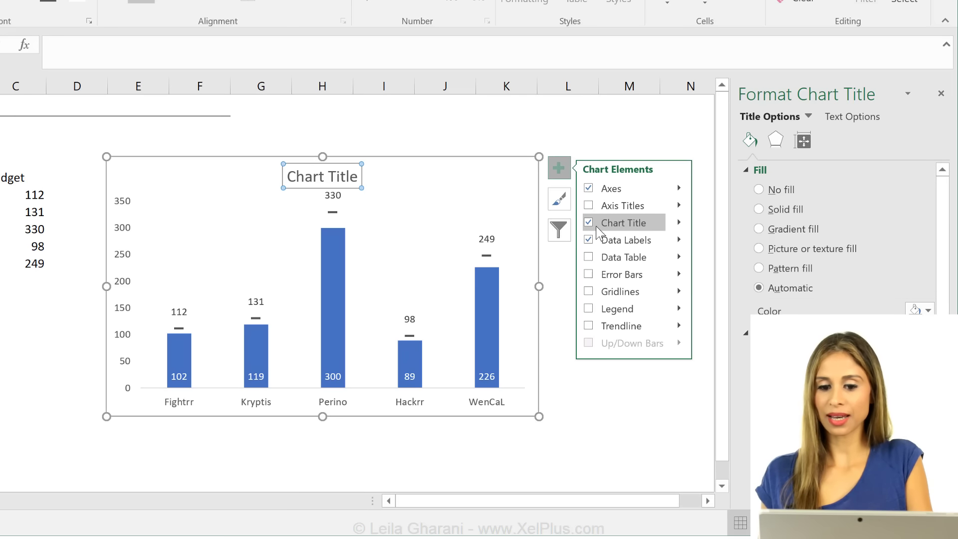
click(589, 309)
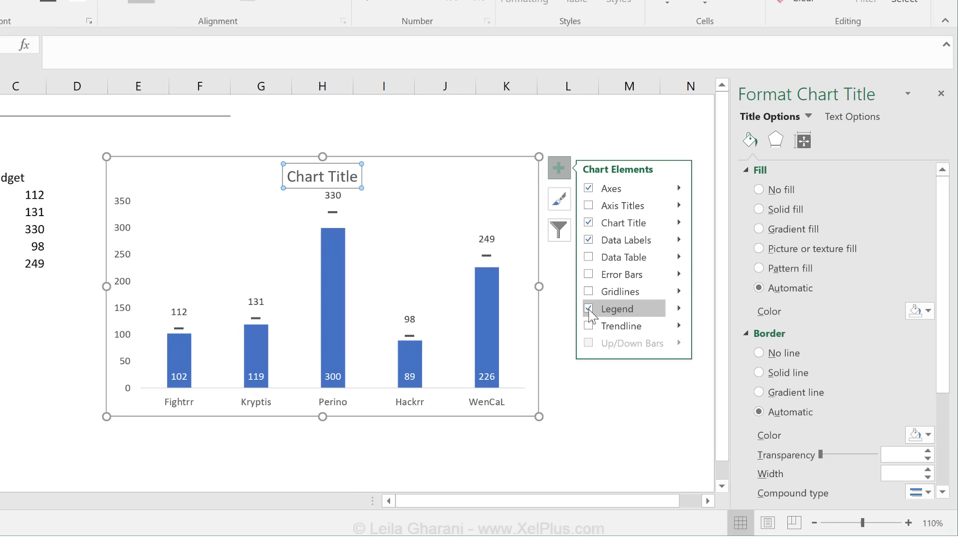
click(679, 308)
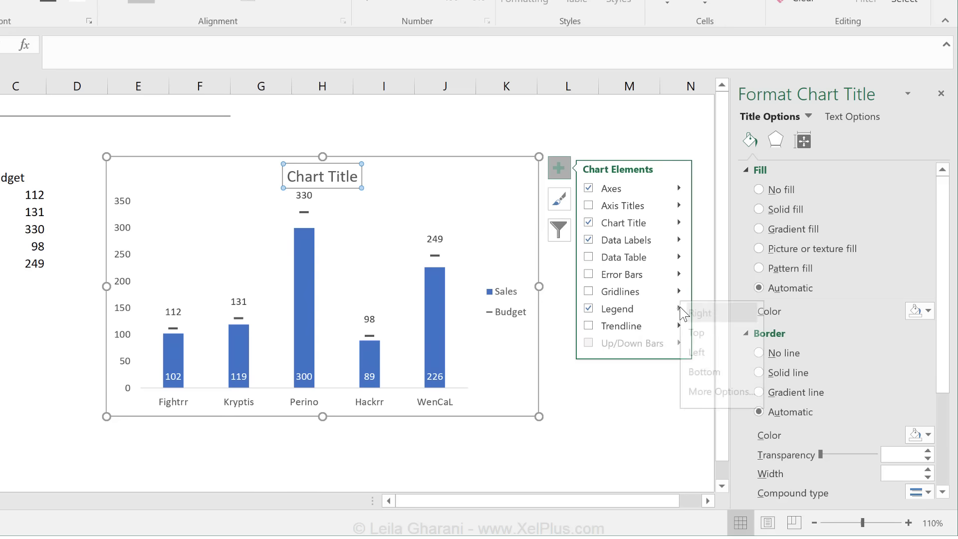
click(717, 332)
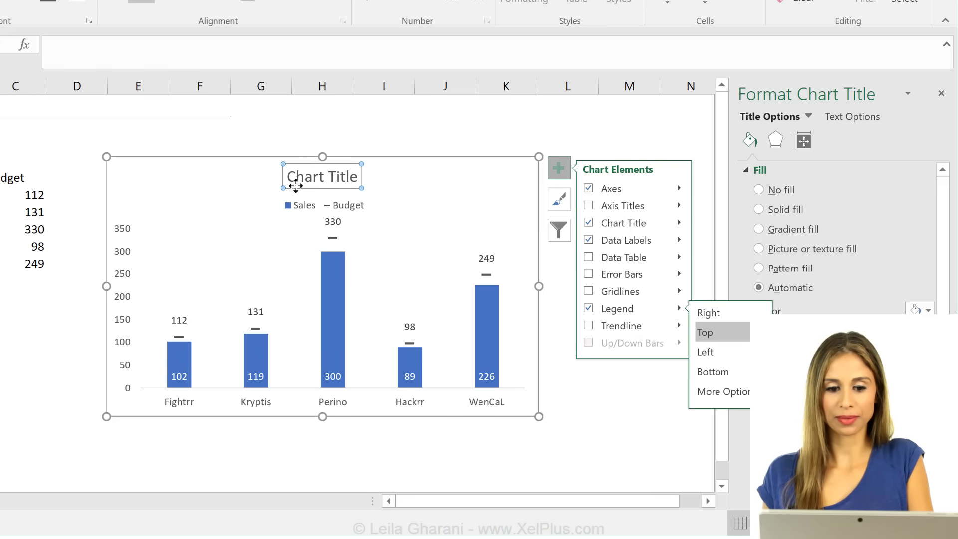
Step: Set the chart title text to "Sales Actual Vs. Budget"
key(Escape)
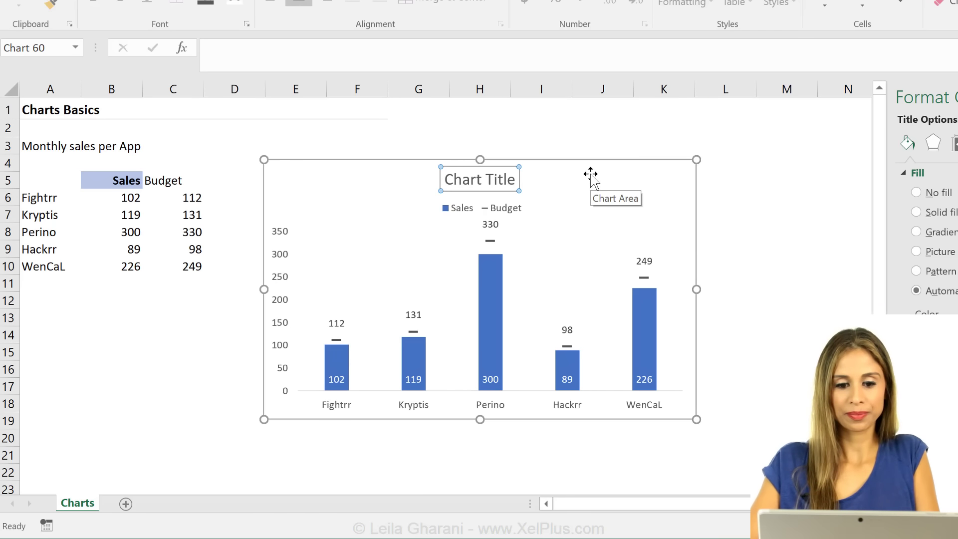
text(Sales Actual Vs. Budget)
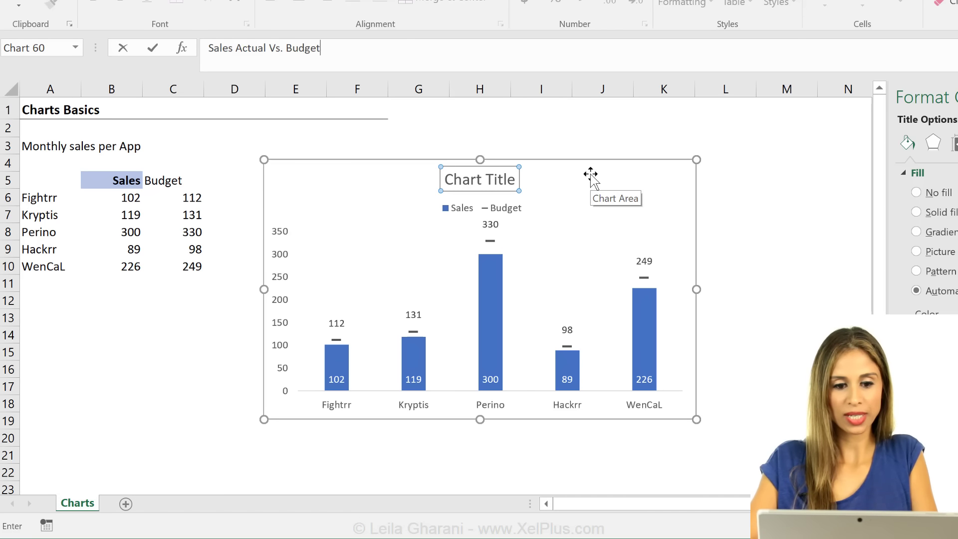
key(Return)
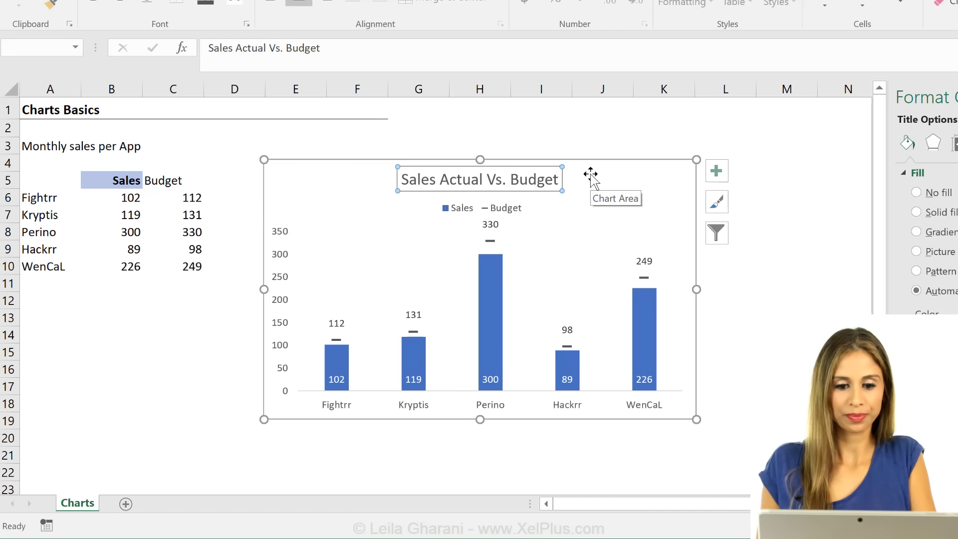
Step: Rename the Sales legend entry by changing its column header in B5 to "Actual"
click(466, 217)
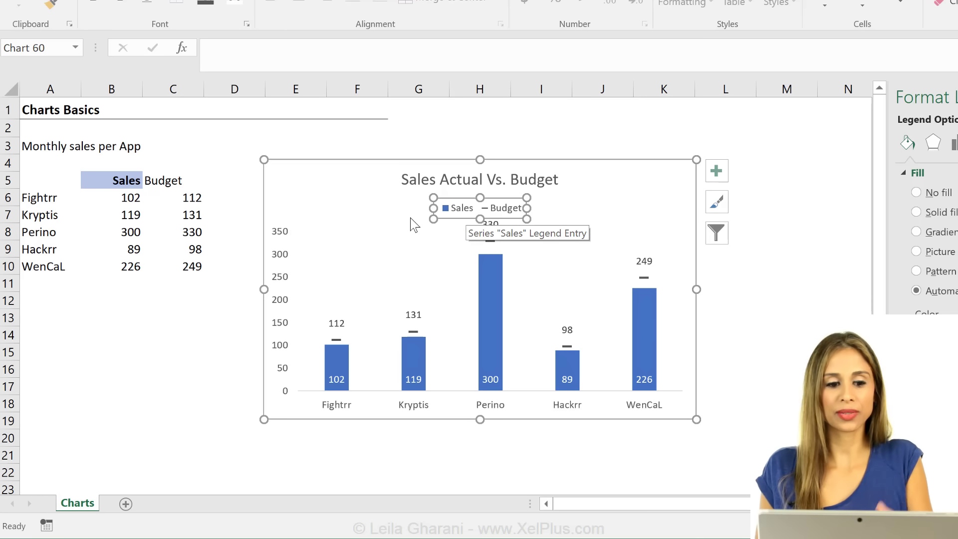
click(126, 184)
text(Actual)
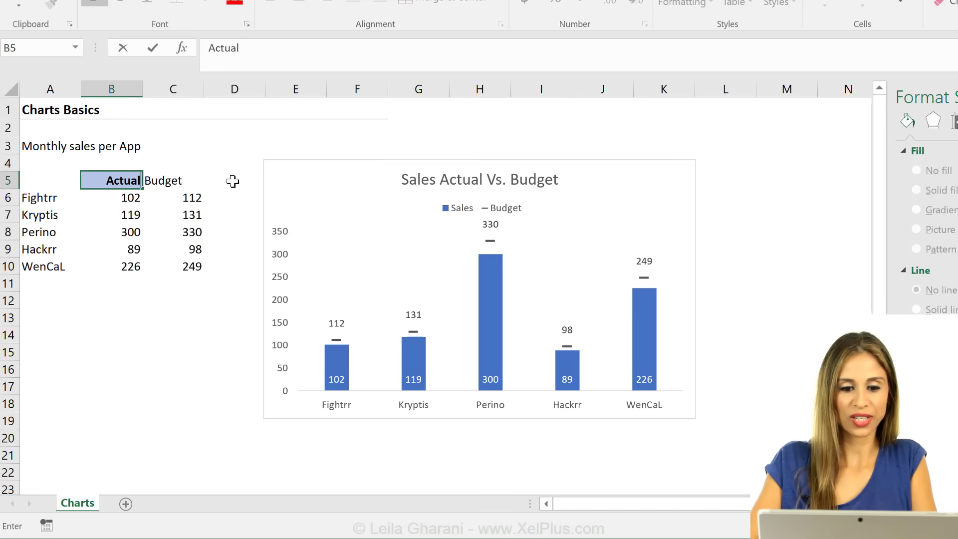
key(ctrl+Return)
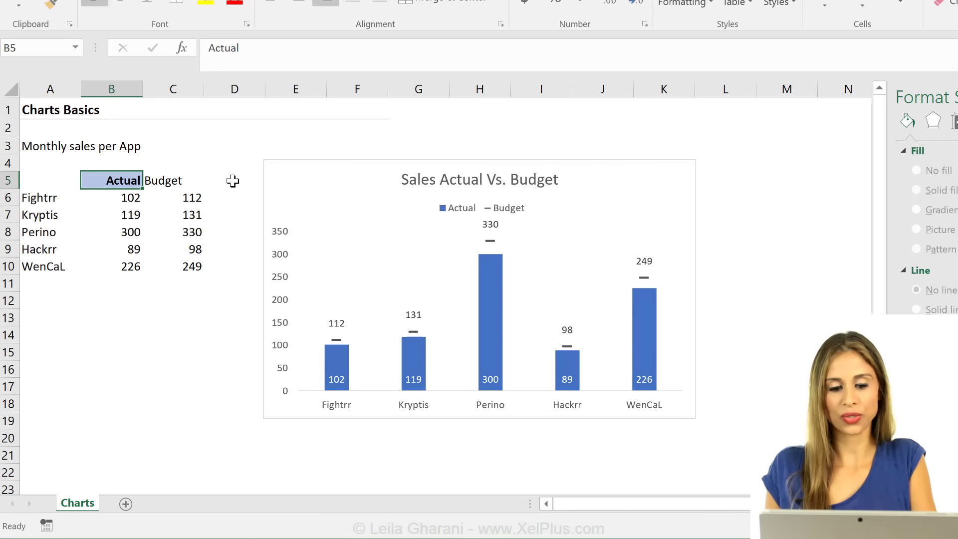
Step: Delete the vertical value axis from the chart and deselect the chart
click(287, 276)
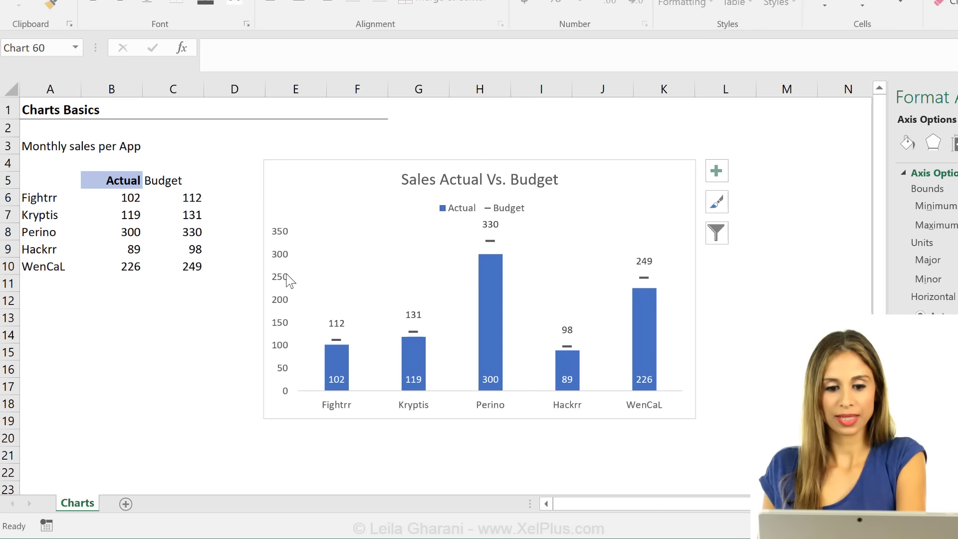
key(Delete)
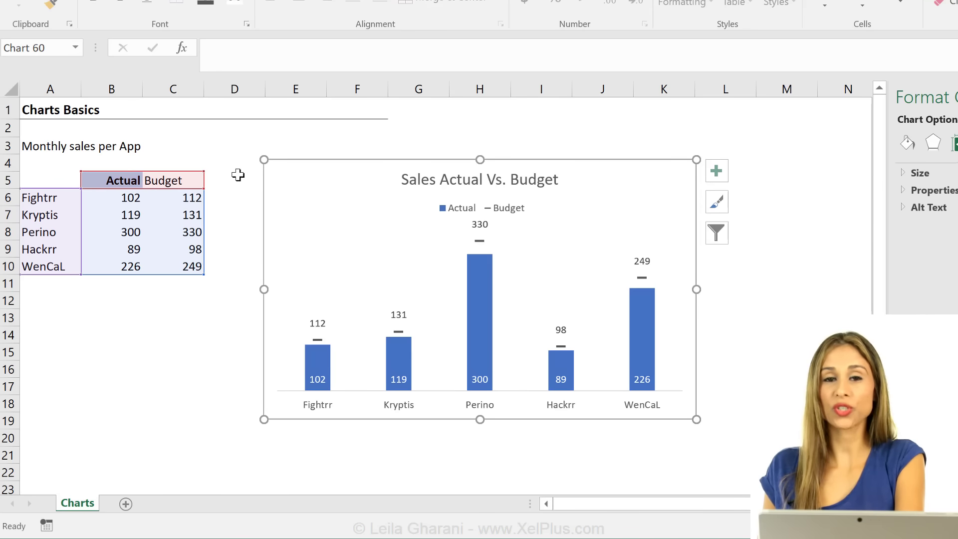
click(208, 179)
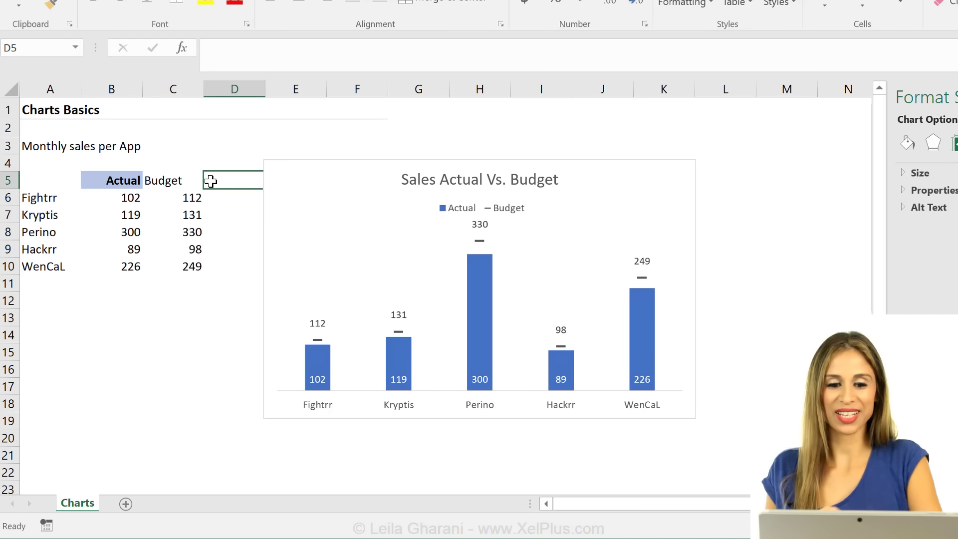